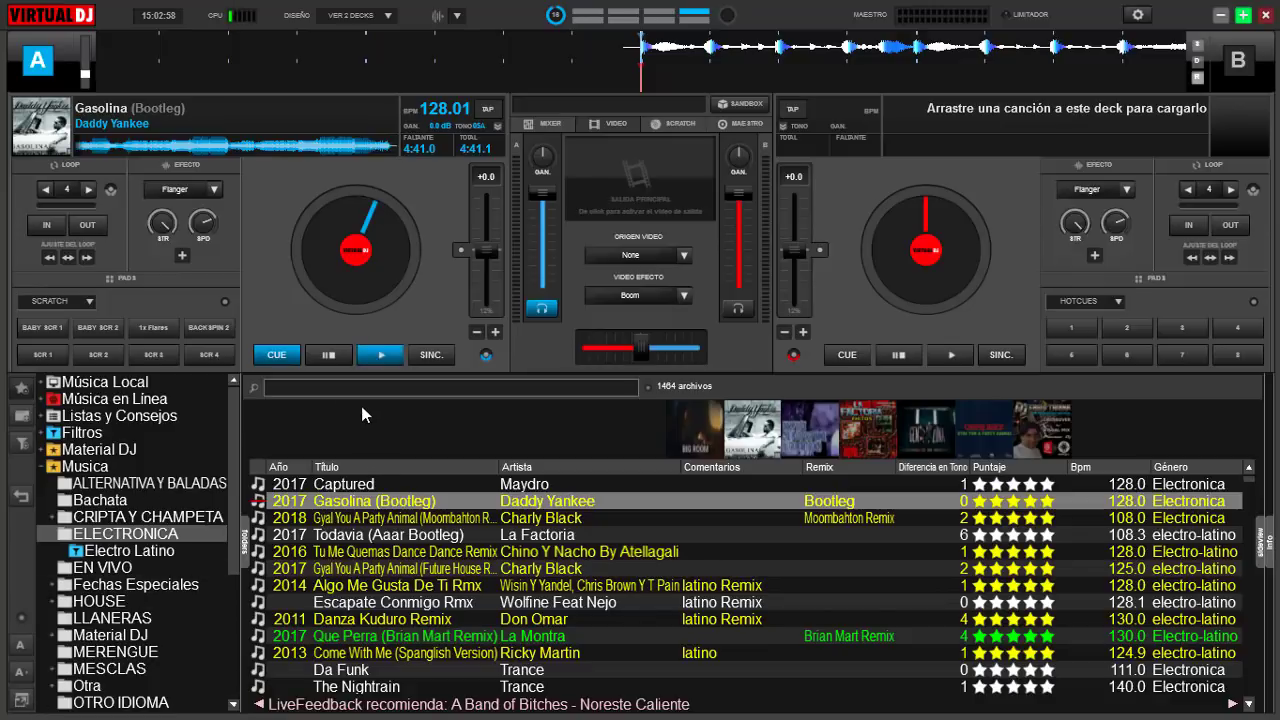
# Choose the scratch pad page for deck A and audition BABY SCR 1 and BABY SCR 2, ending at the cue point.
pyautogui.click(89, 301)
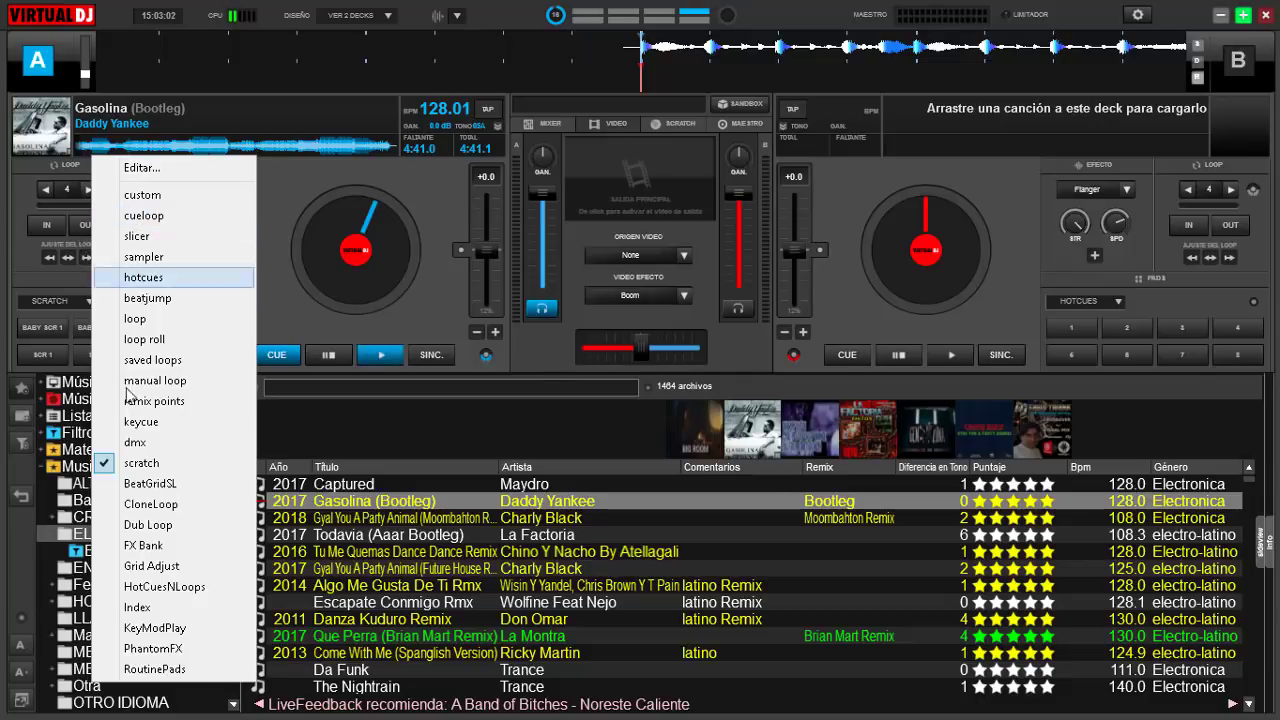
pyautogui.click(143, 466)
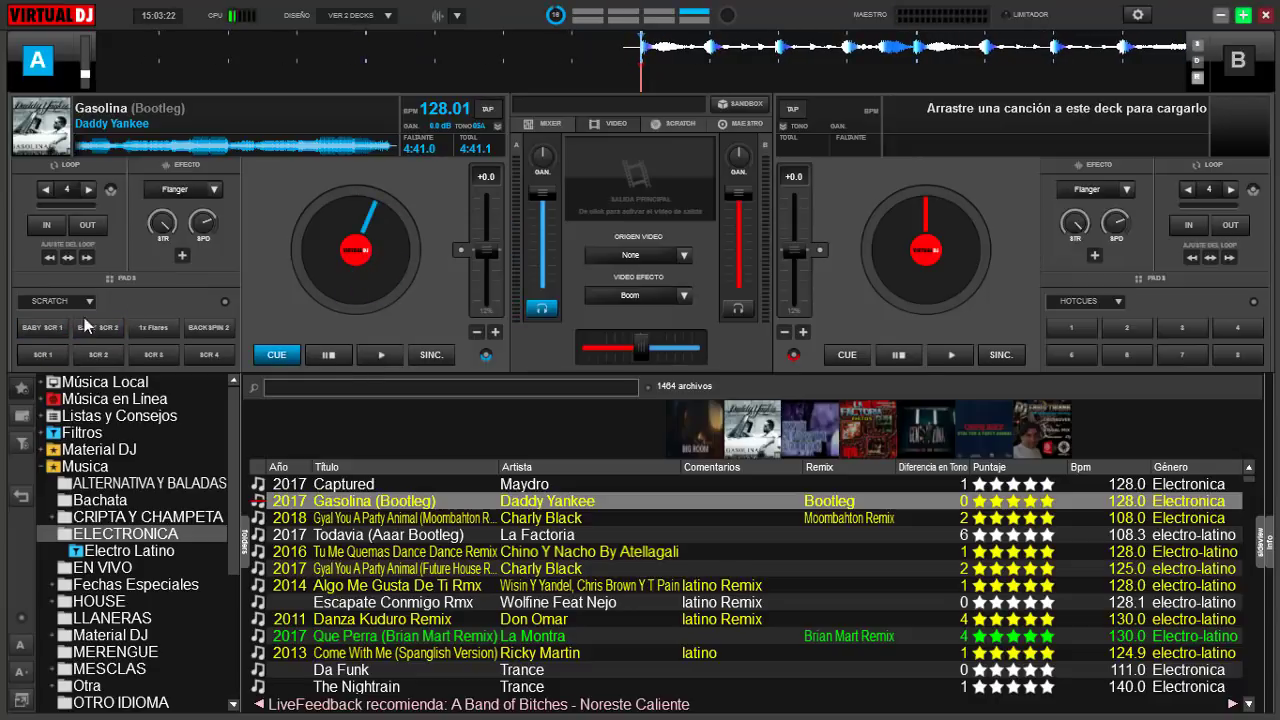
pyautogui.click(43, 329)
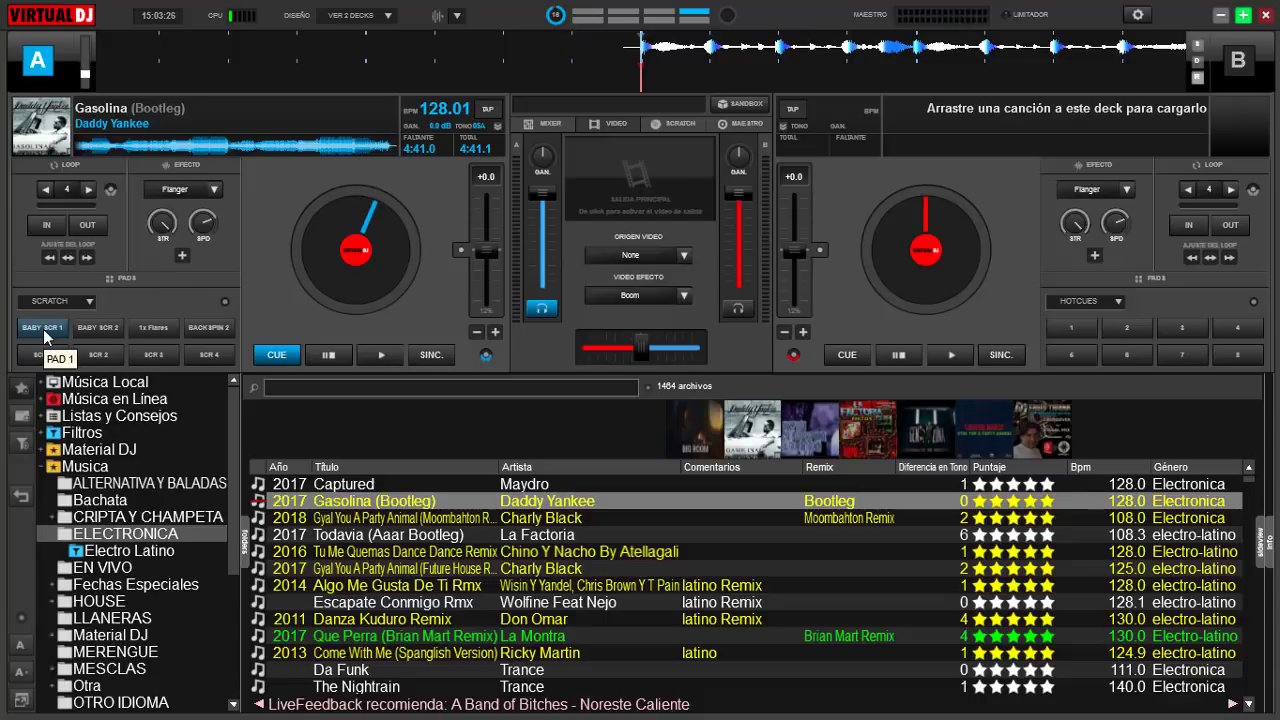
pyautogui.click(44, 336)
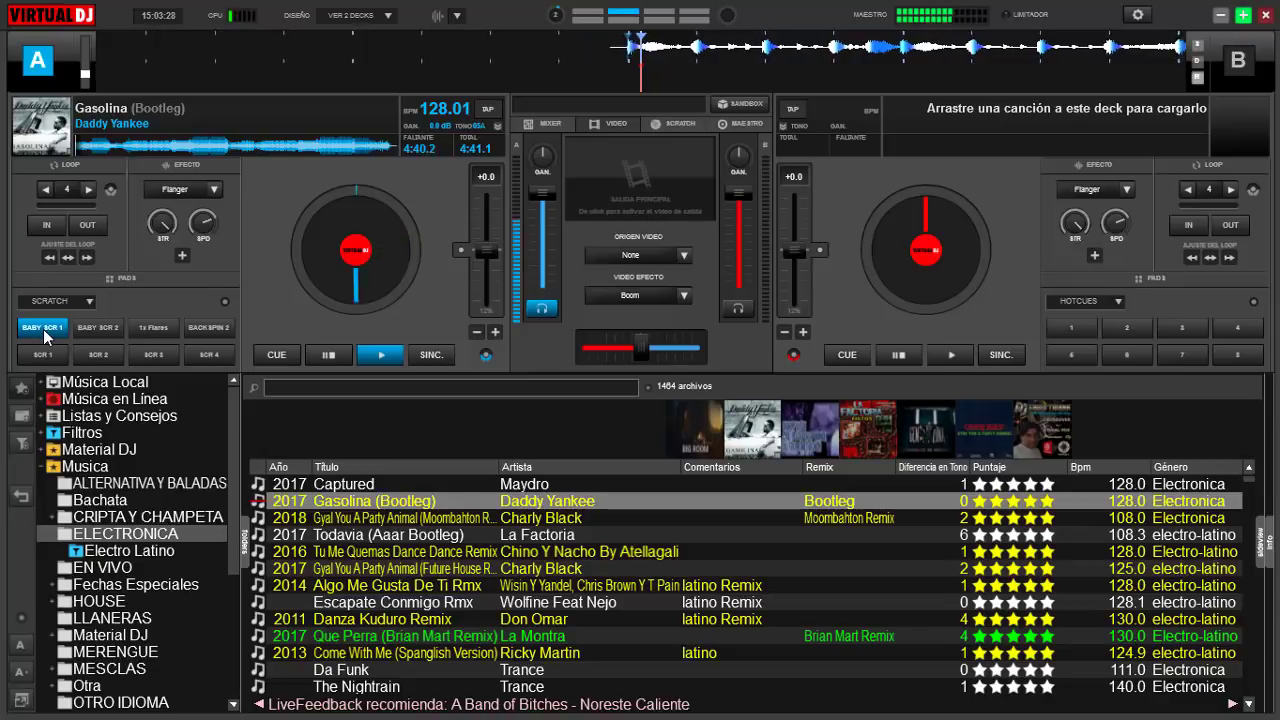
pyautogui.click(98, 330)
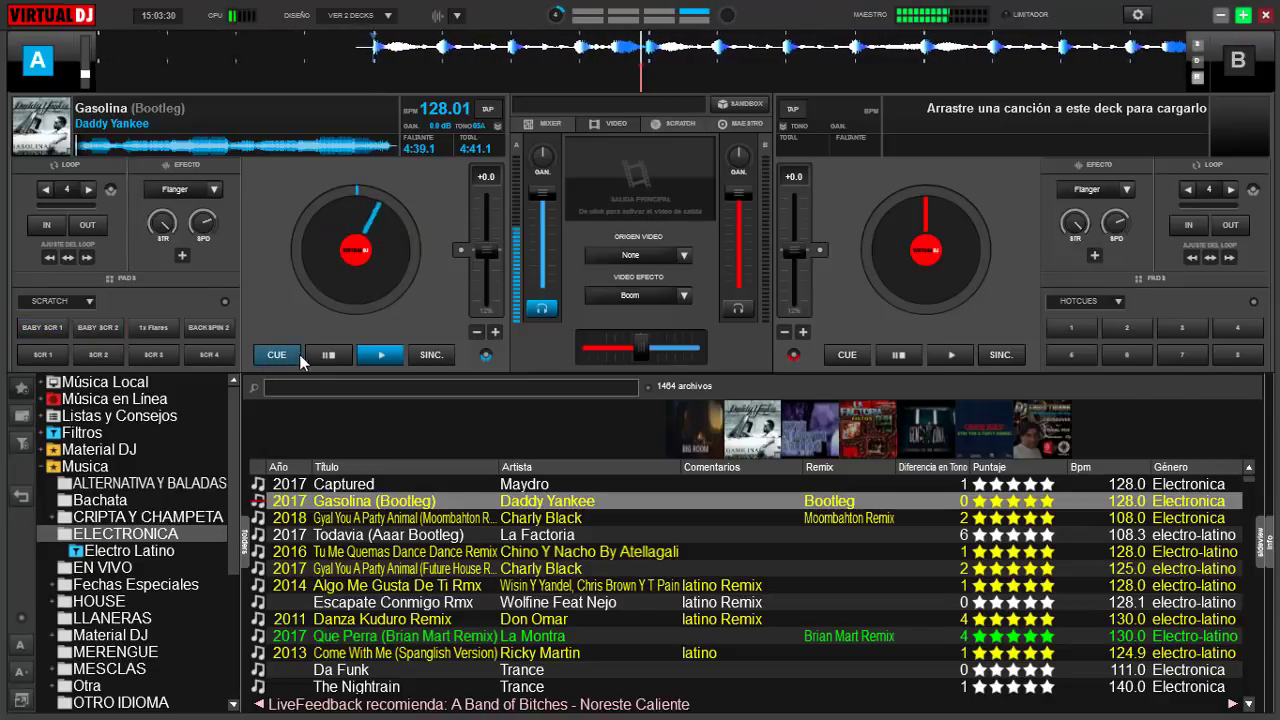
pyautogui.click(280, 355)
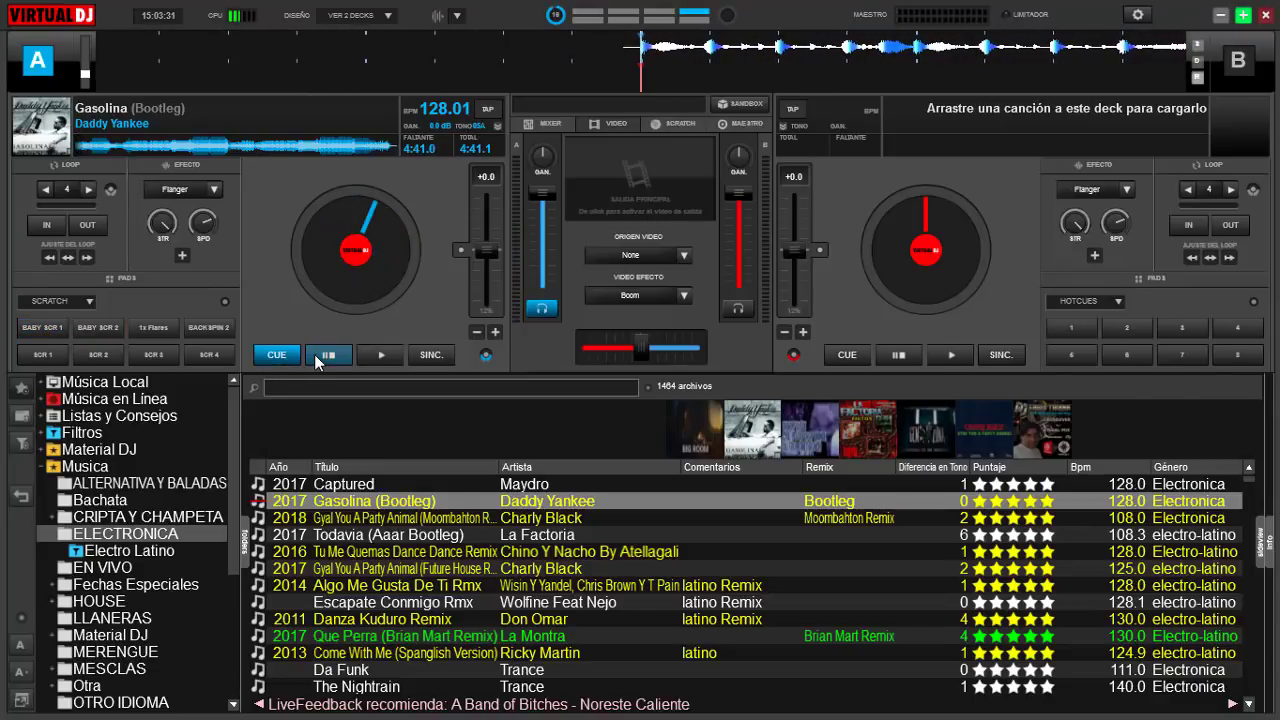
# Audition the BABY SCR 2, 1x Flares and BACKSPIN 2 pads on deck A, moving the track forward from its start for the backspin.
pyautogui.click(98, 328)
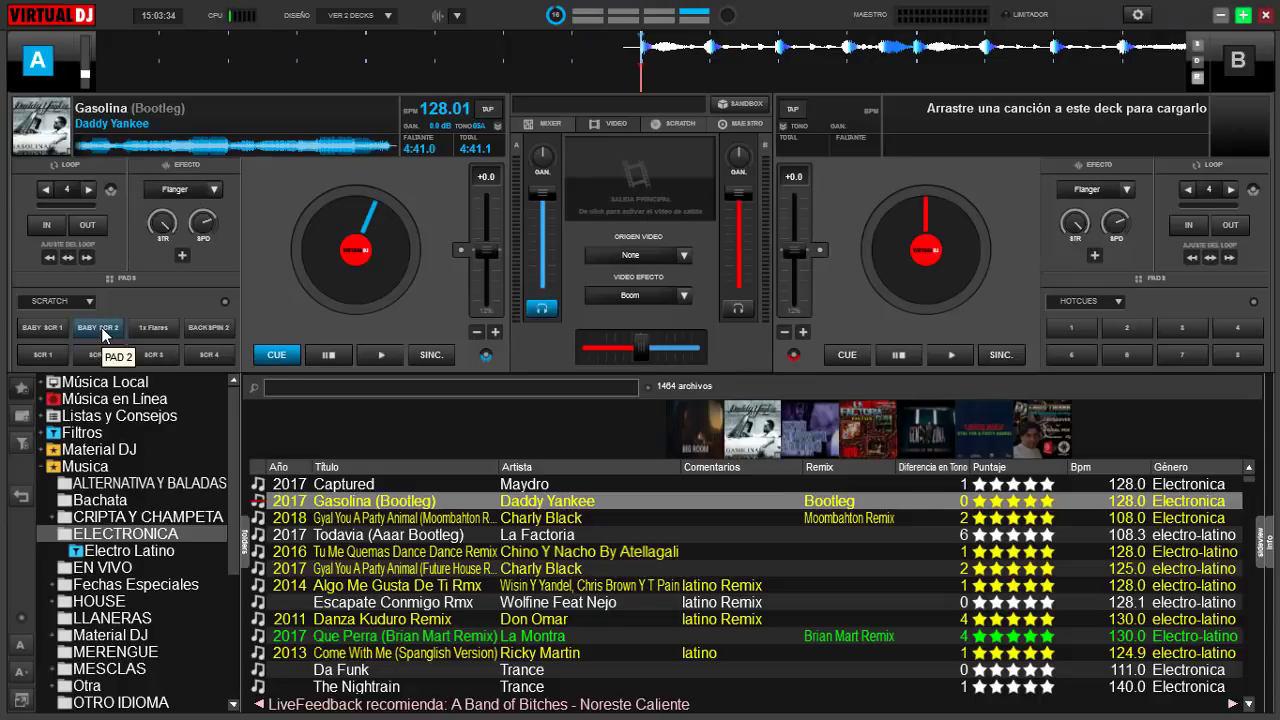
pyautogui.click(154, 330)
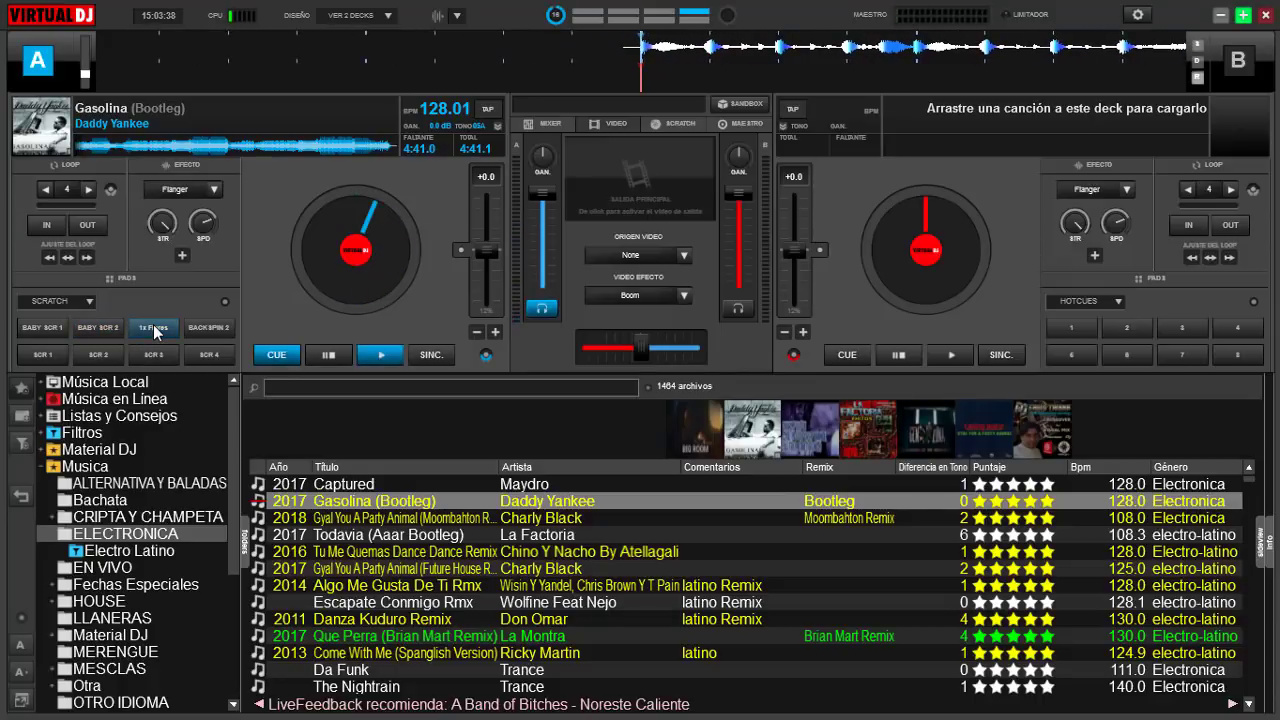
pyautogui.click(205, 329)
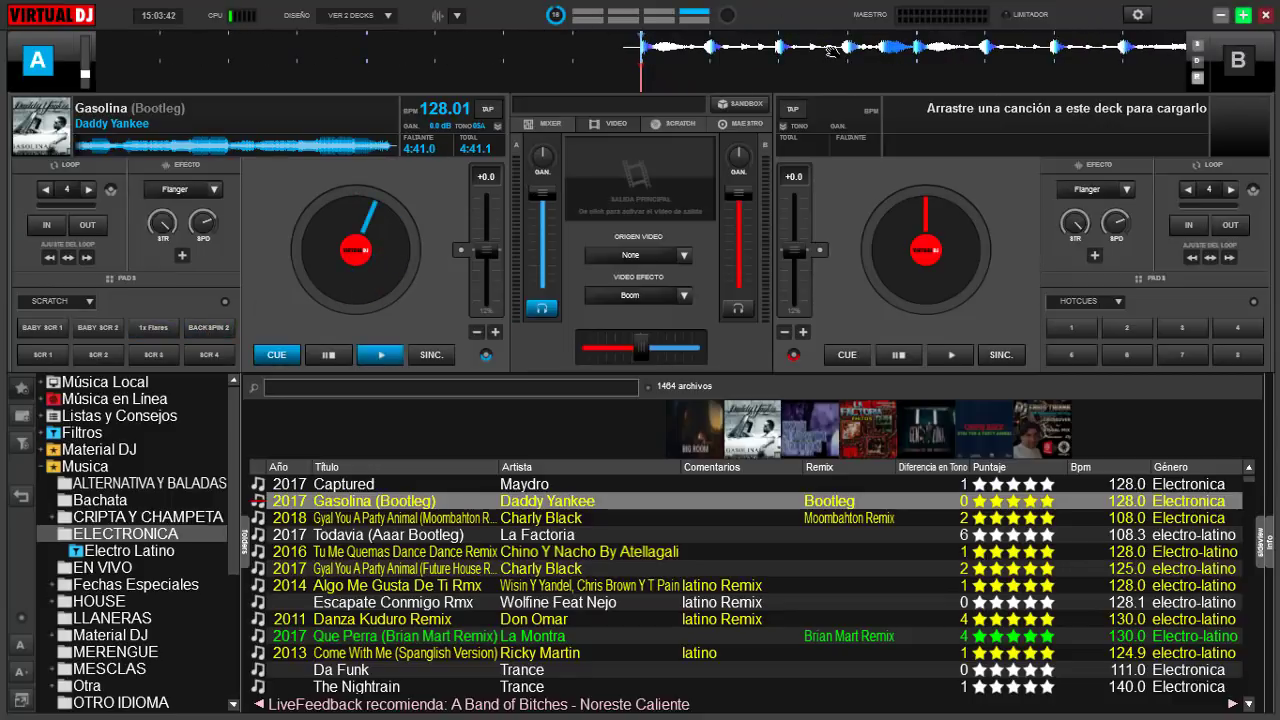
pyautogui.moveTo(782, 52); pyautogui.dragTo(560, 62)
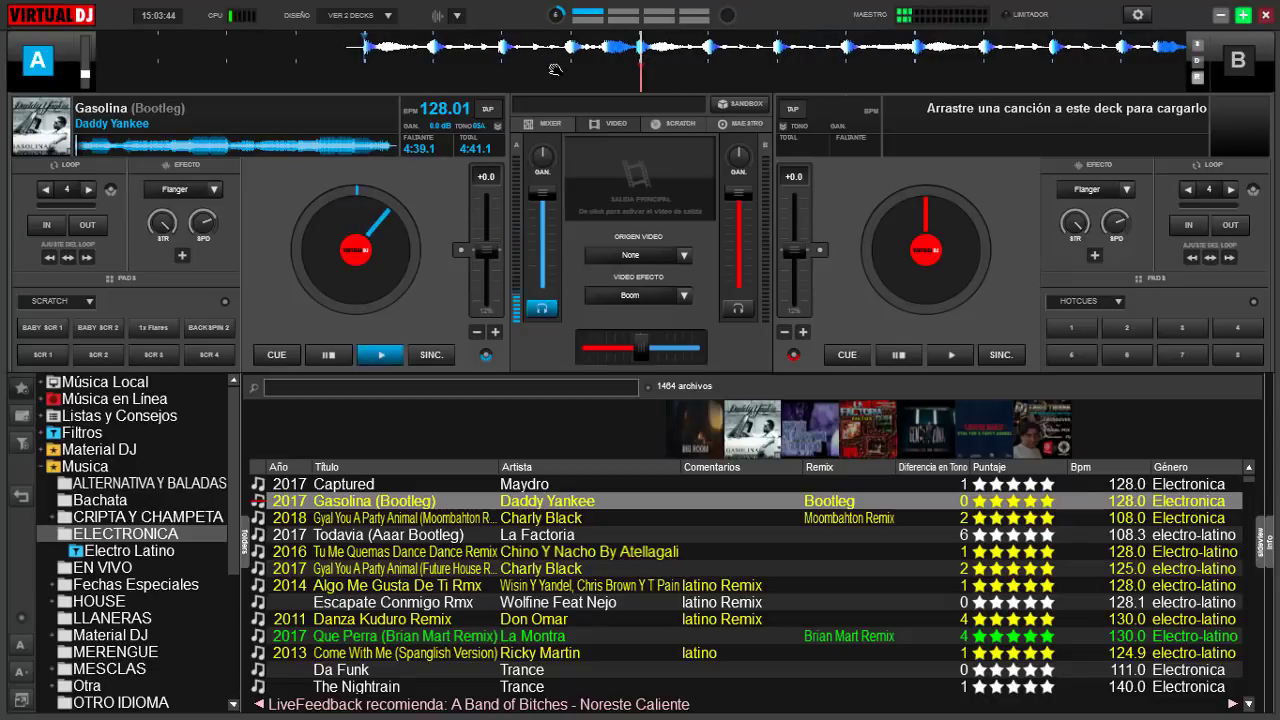
pyautogui.click(208, 328)
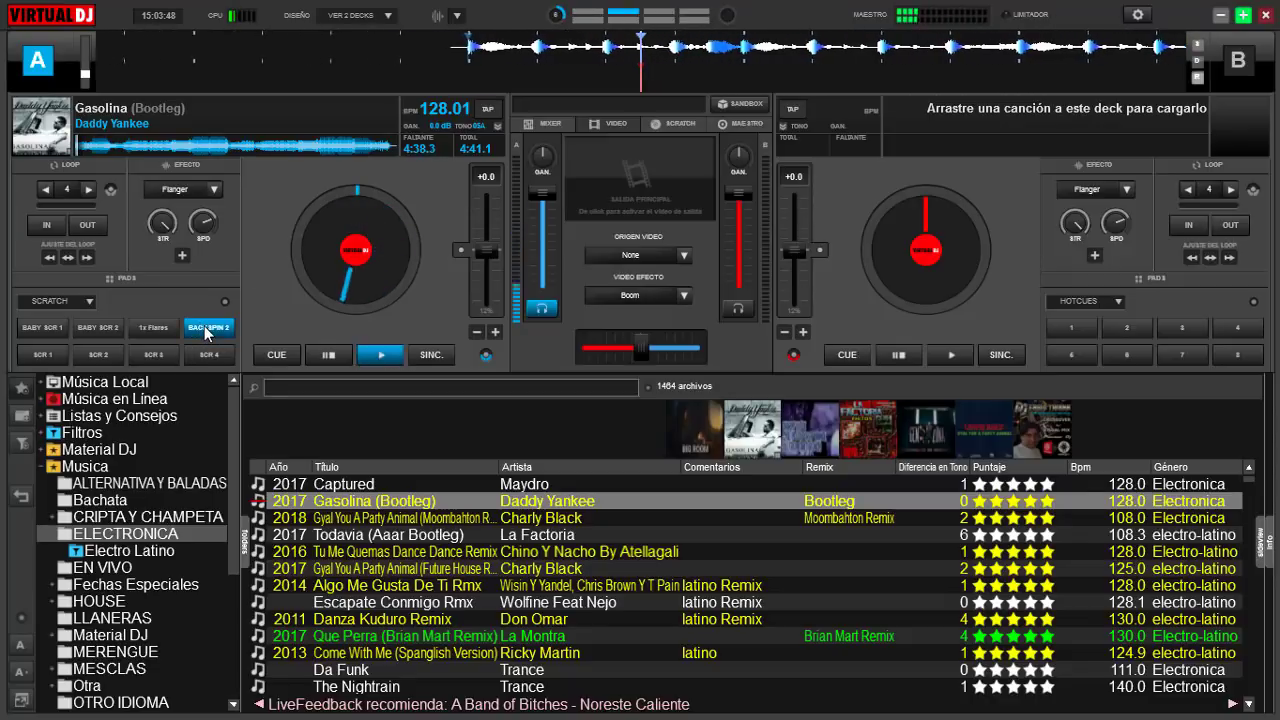
# Audition the SCR 1, SCR 2, SCR 3 and SCR 4 scratch pads on deck A.
pyautogui.click(44, 357)
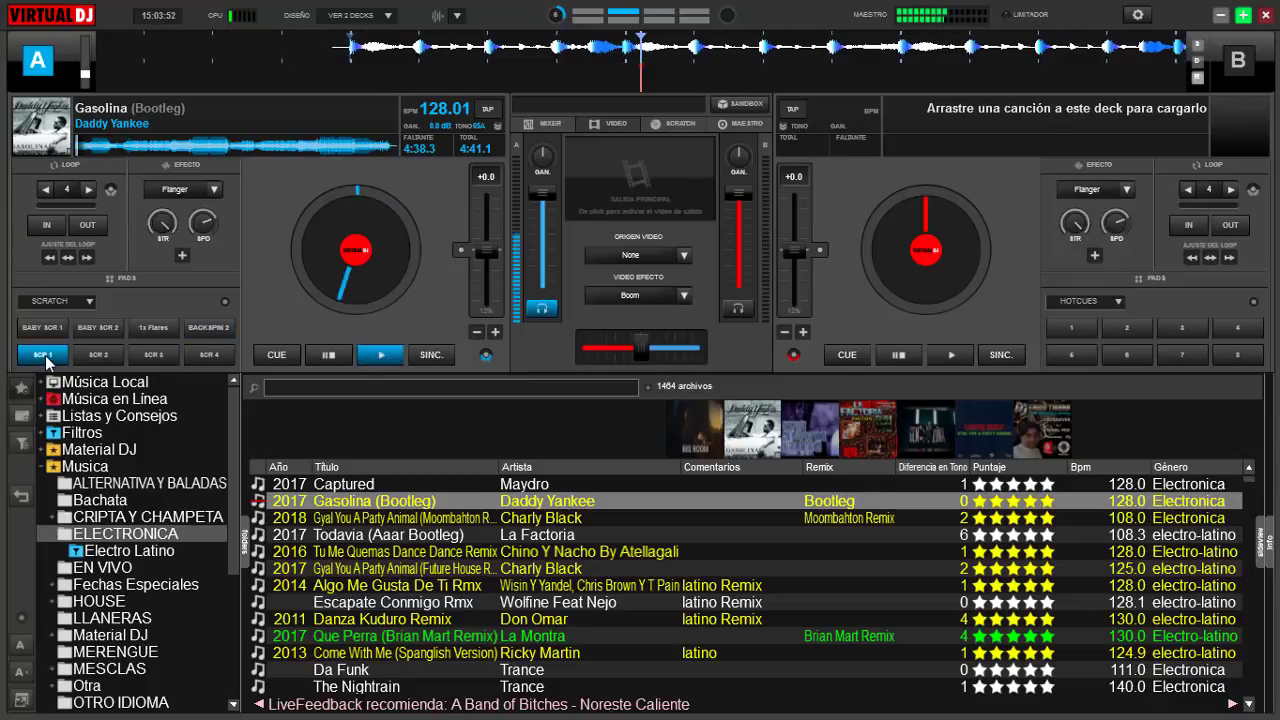
pyautogui.click(99, 355)
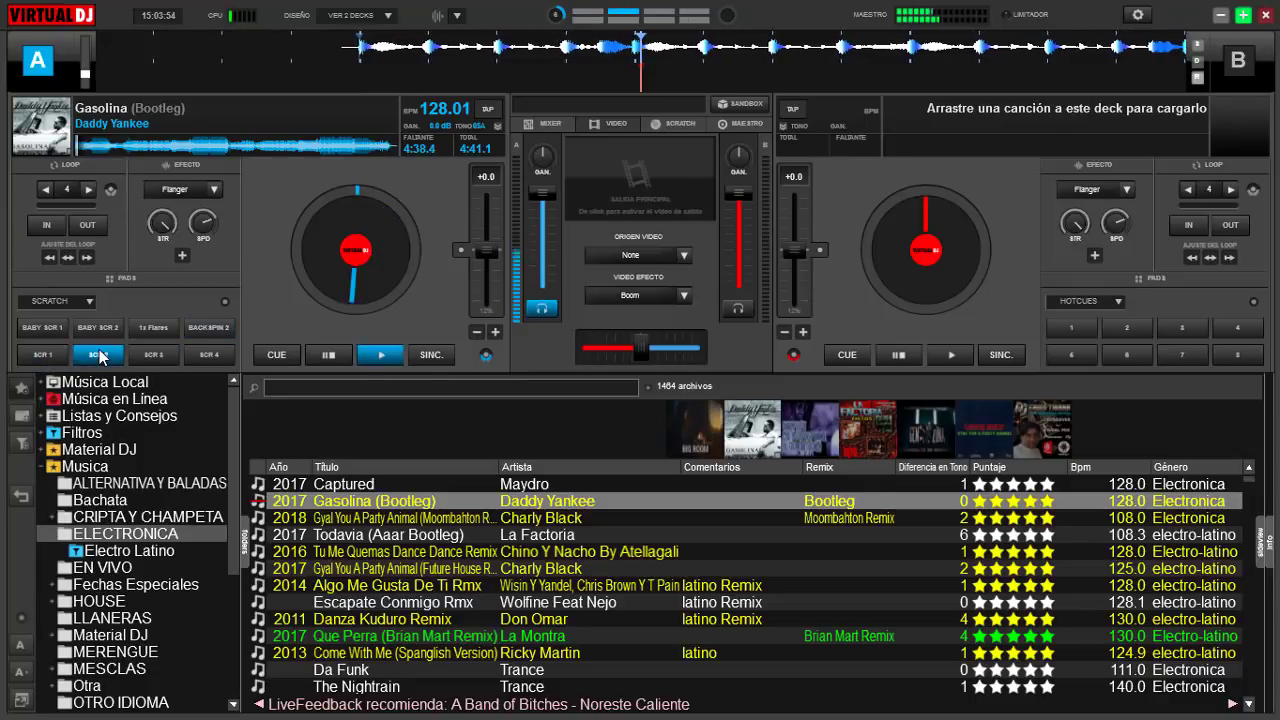
pyautogui.click(145, 357)
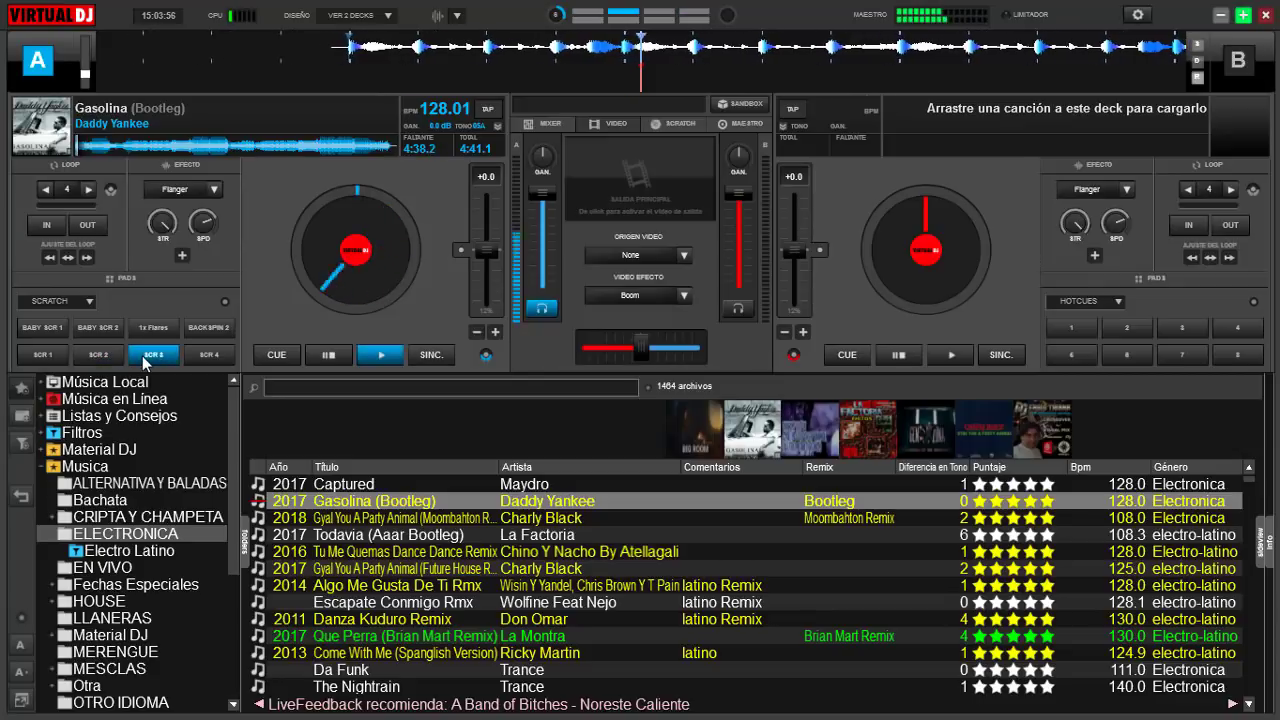
pyautogui.click(208, 356)
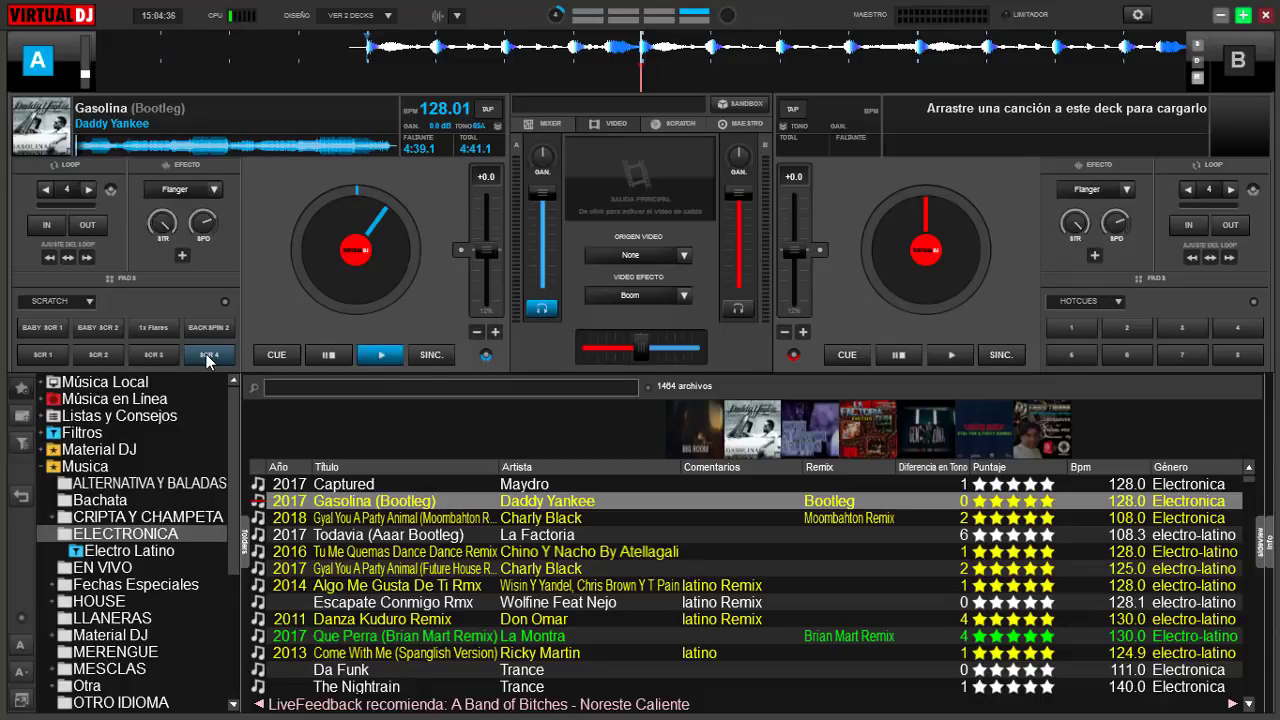
# Open the DNA scratch editor from deck A's pad options and trigger the SCR 4 pad.
pyautogui.click(225, 305)
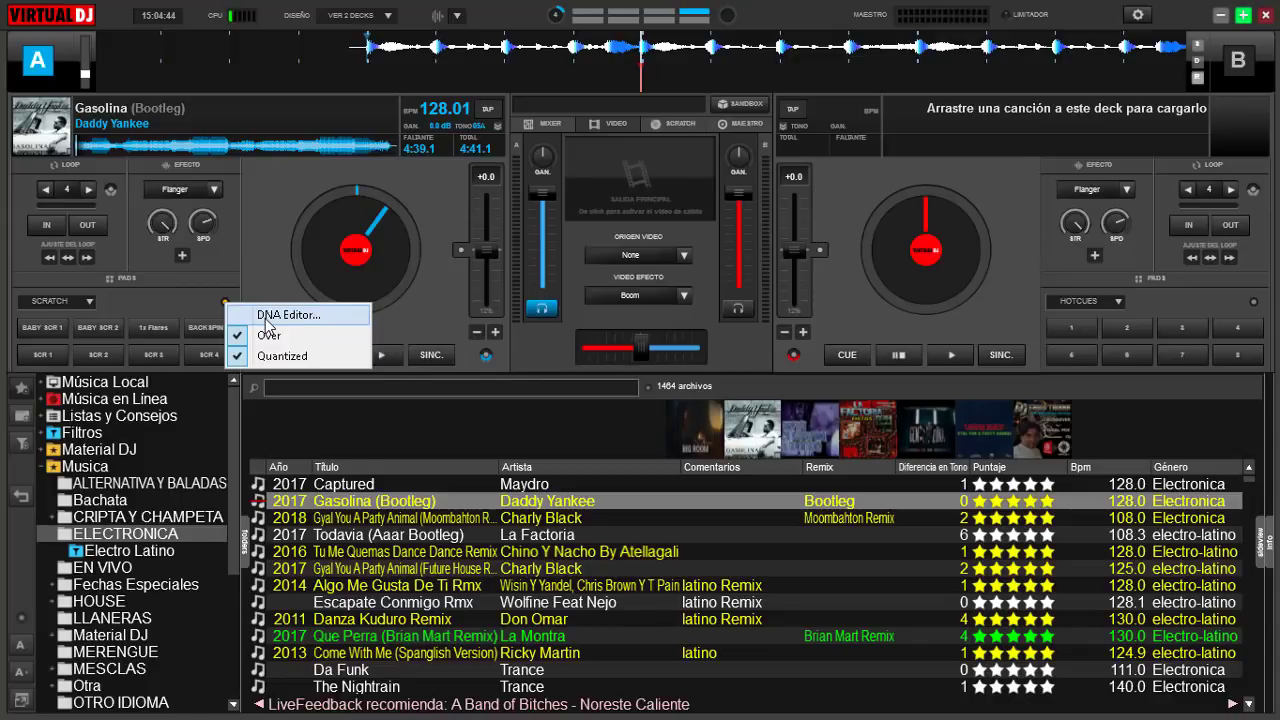
pyautogui.click(266, 316)
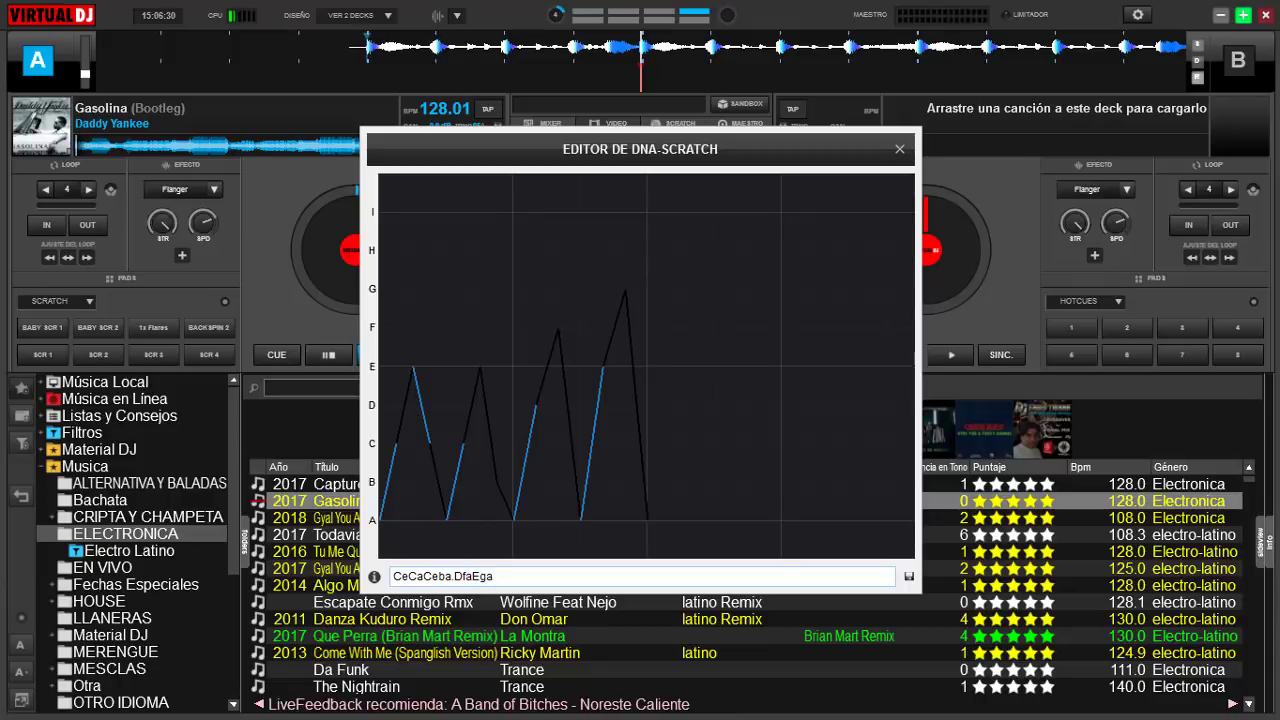
pyautogui.click(208, 355)
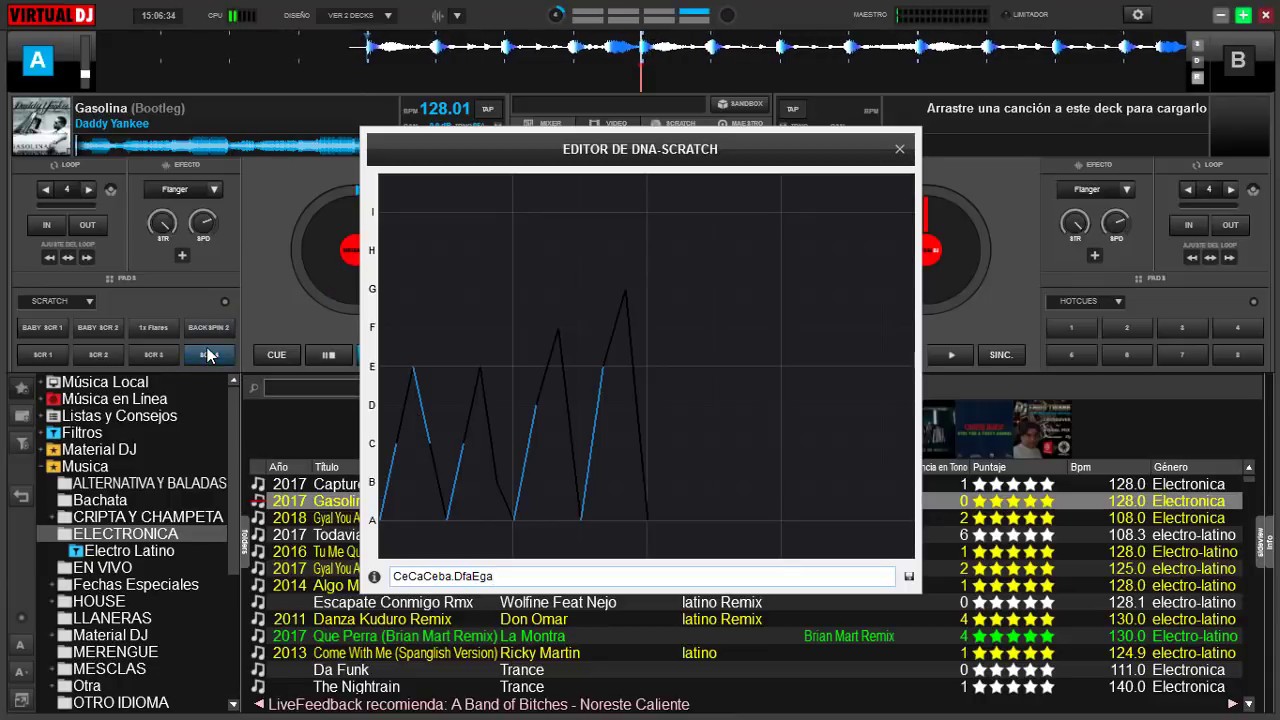
pyautogui.click(208, 355)
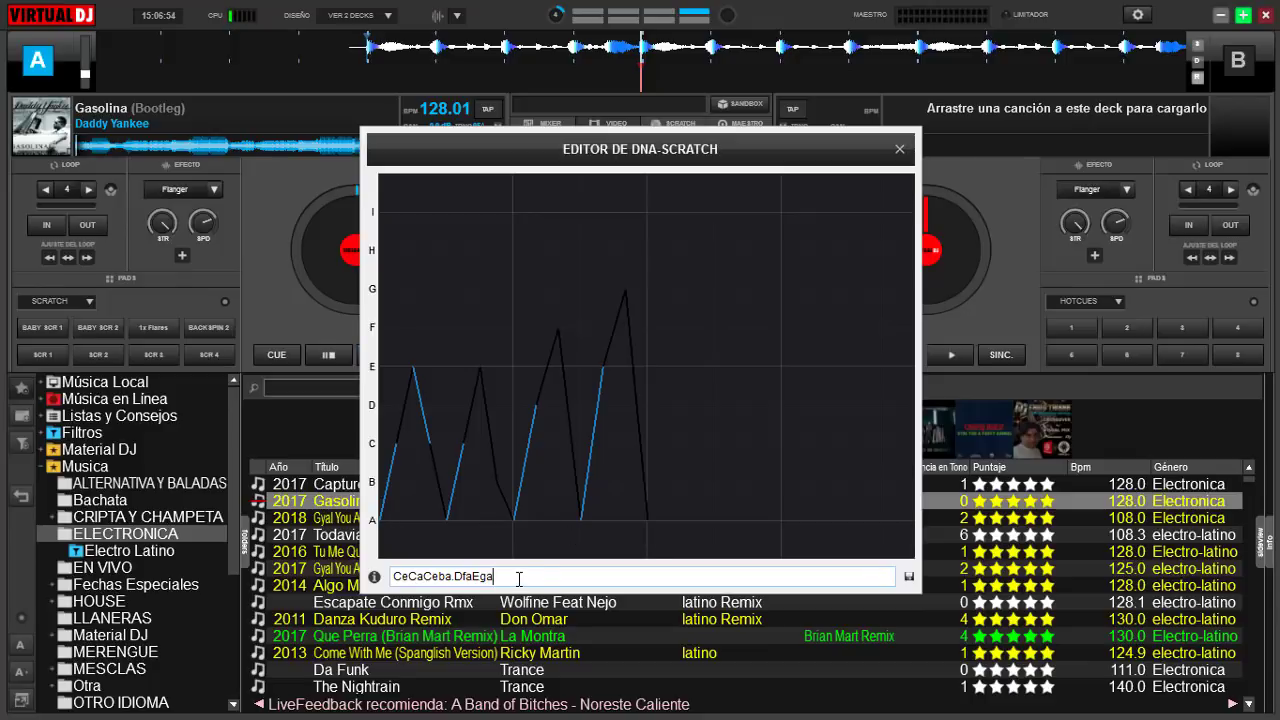
# Replace the scratch pattern in the DNA editor with CeM.a.EgJM.bCI.
pyautogui.press('BackSpace')
pyautogui.press('BackSpace')
pyautogui.press('BackSpace')
pyautogui.press('BackSpace')
pyautogui.press('BackSpace')
pyautogui.press('BackSpace')
pyautogui.press('BackSpace')
pyautogui.press('BackSpace')
pyautogui.press('BackSpace')
pyautogui.press('BackSpace')
pyautogui.press('BackSpace')
pyautogui.press('BackSpace')
pyautogui.press('BackSpace')
pyautogui.press('BackSpace')
pyautogui.press('BackSpace')
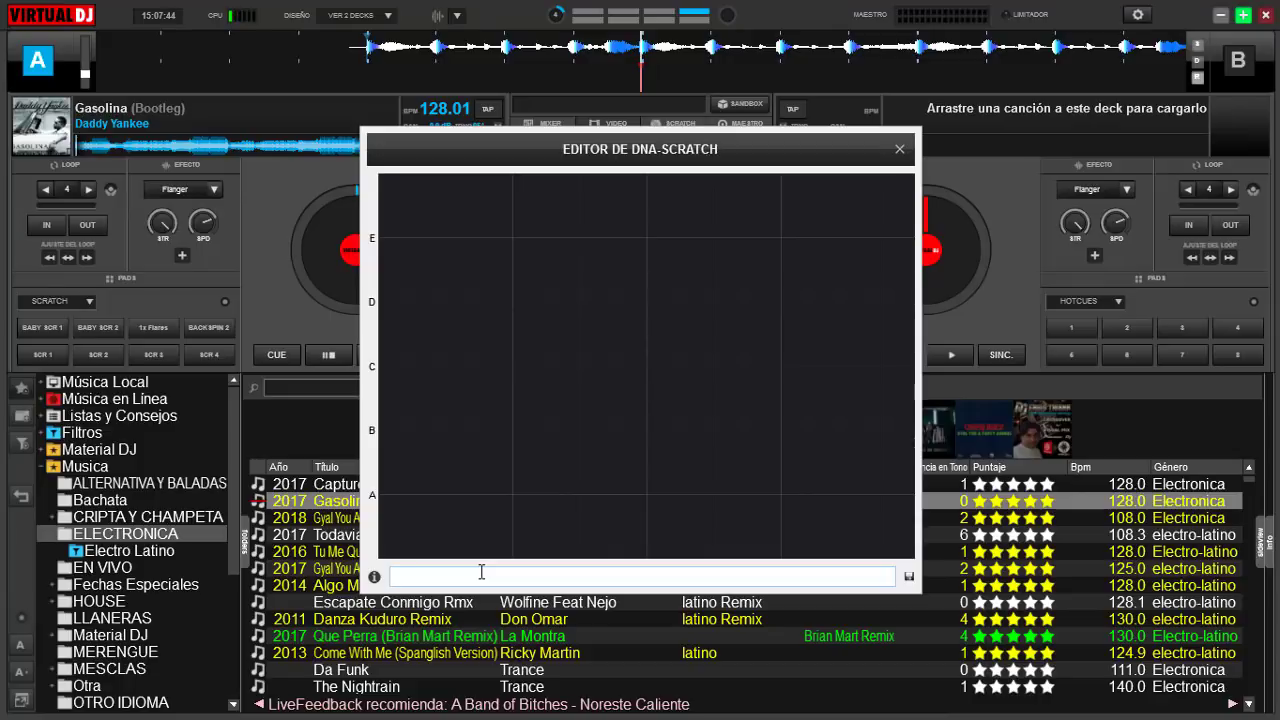
pyautogui.write('Ce')
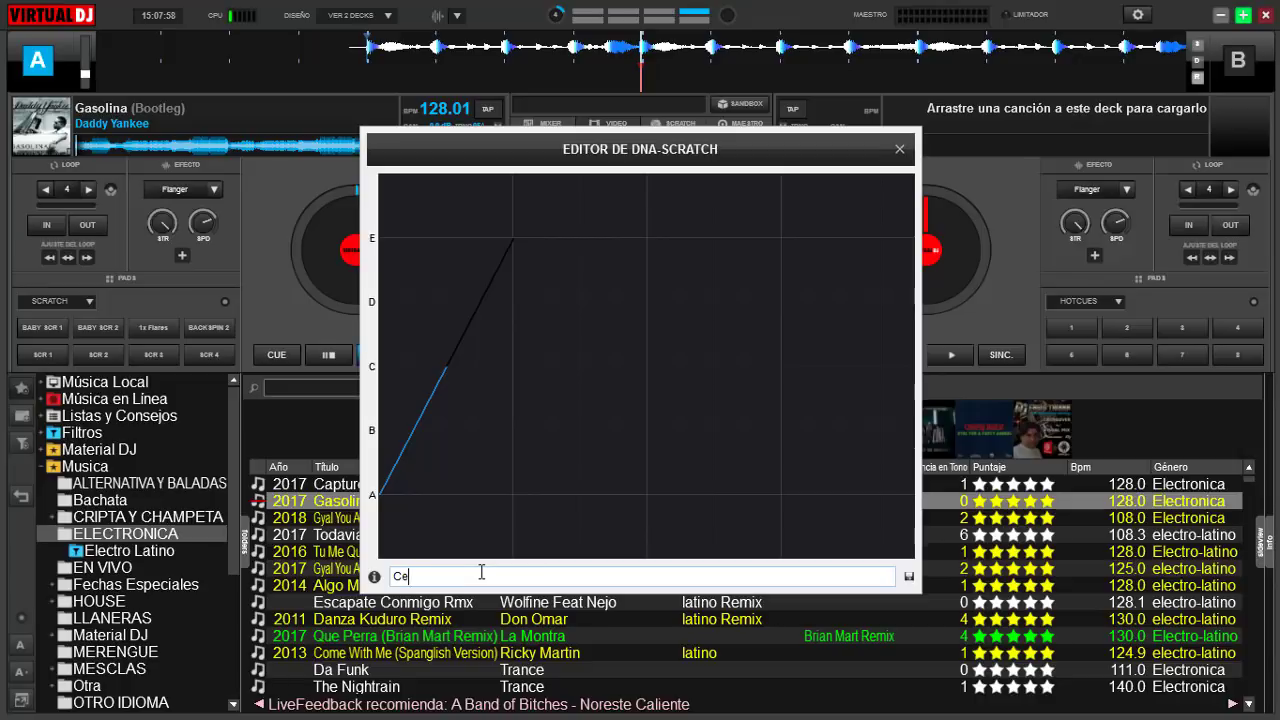
pyautogui.write('M')
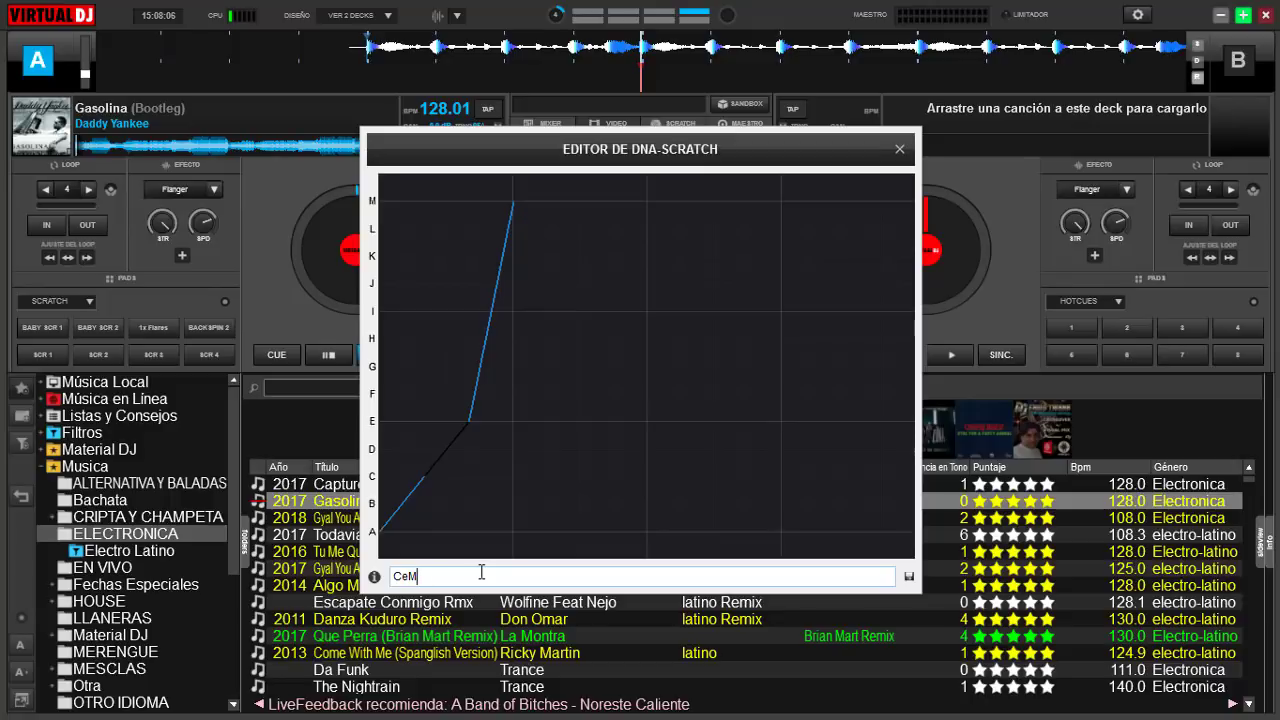
pyautogui.write('.a.')
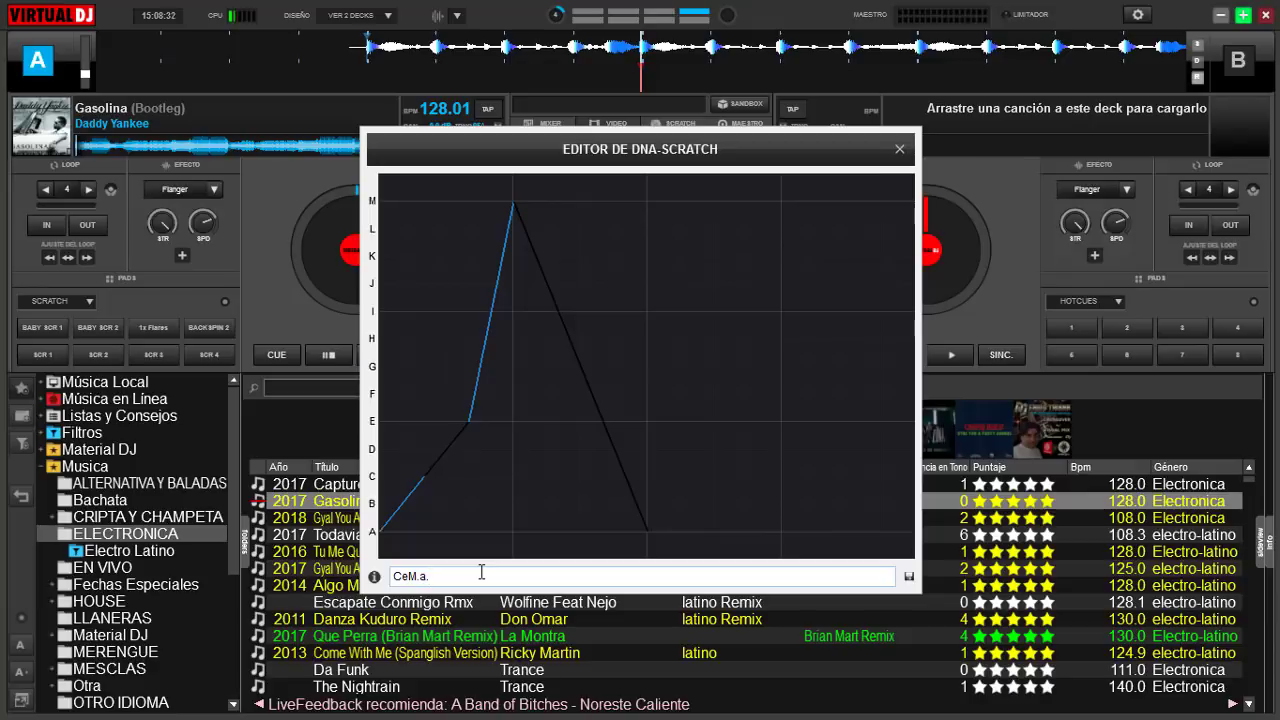
pyautogui.write('EgJ')
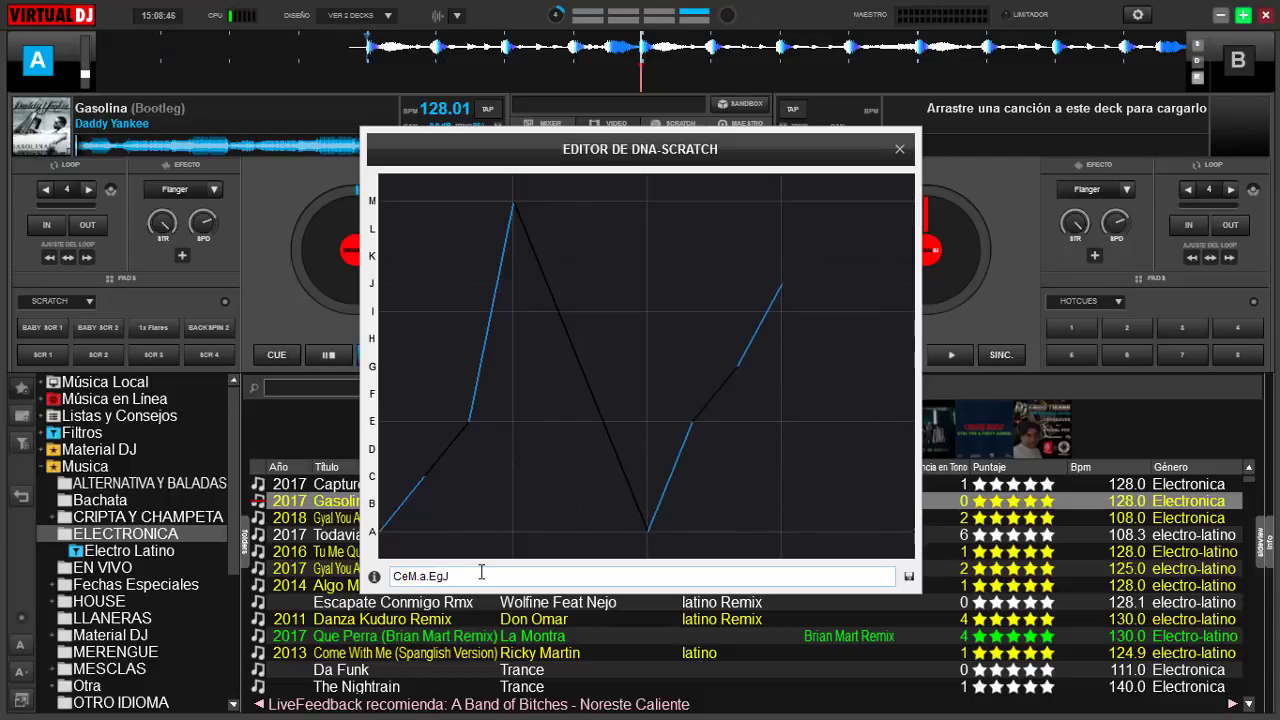
pyautogui.write('M')
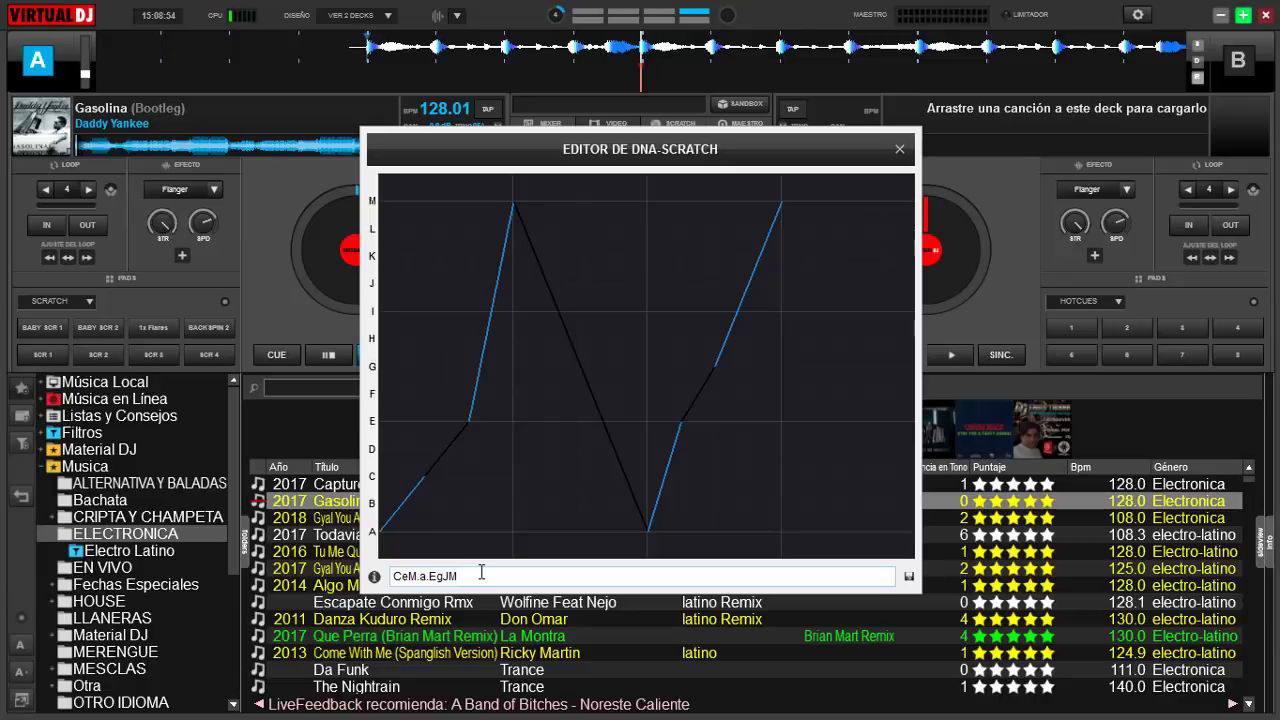
pyautogui.write('.b')
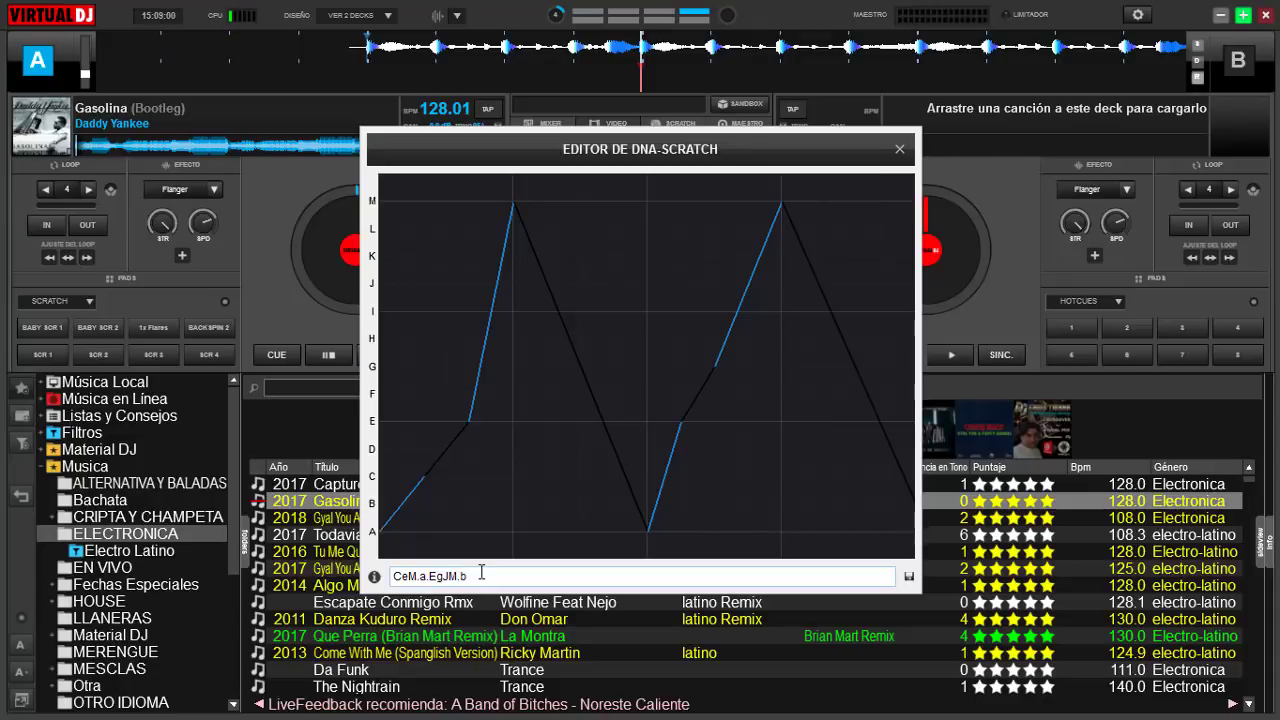
pyautogui.write('C')
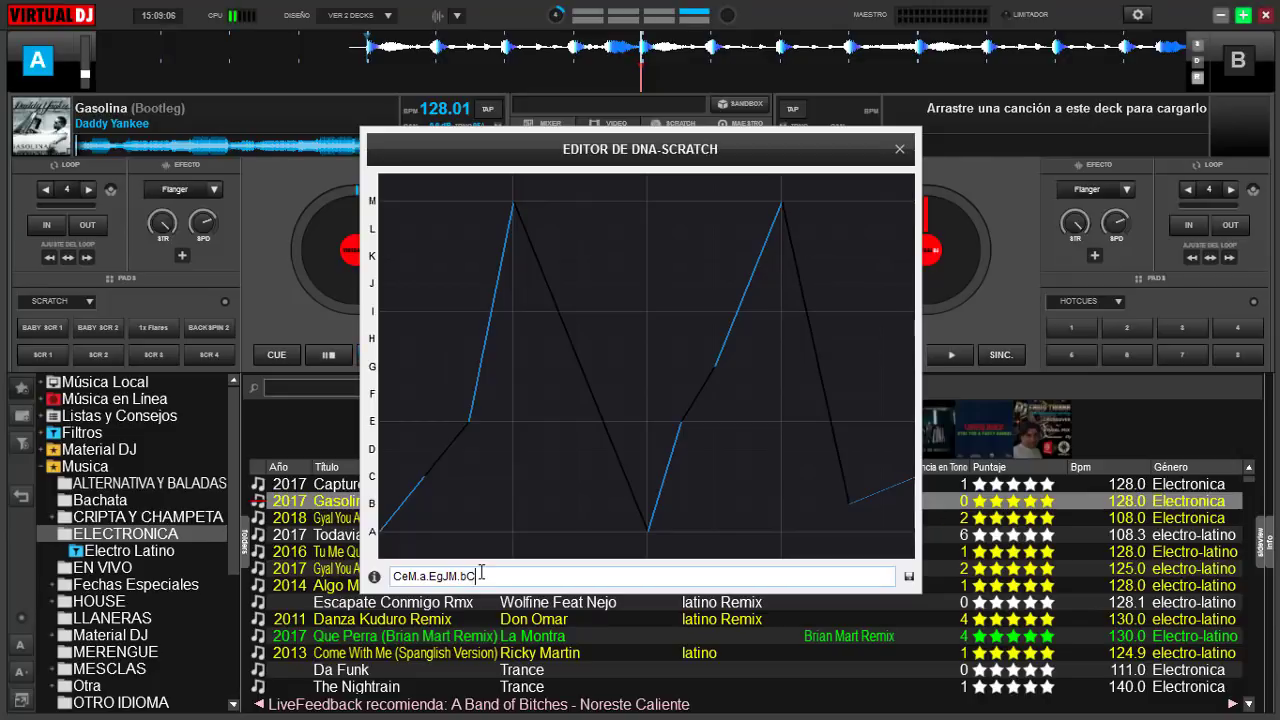
pyautogui.write('l')
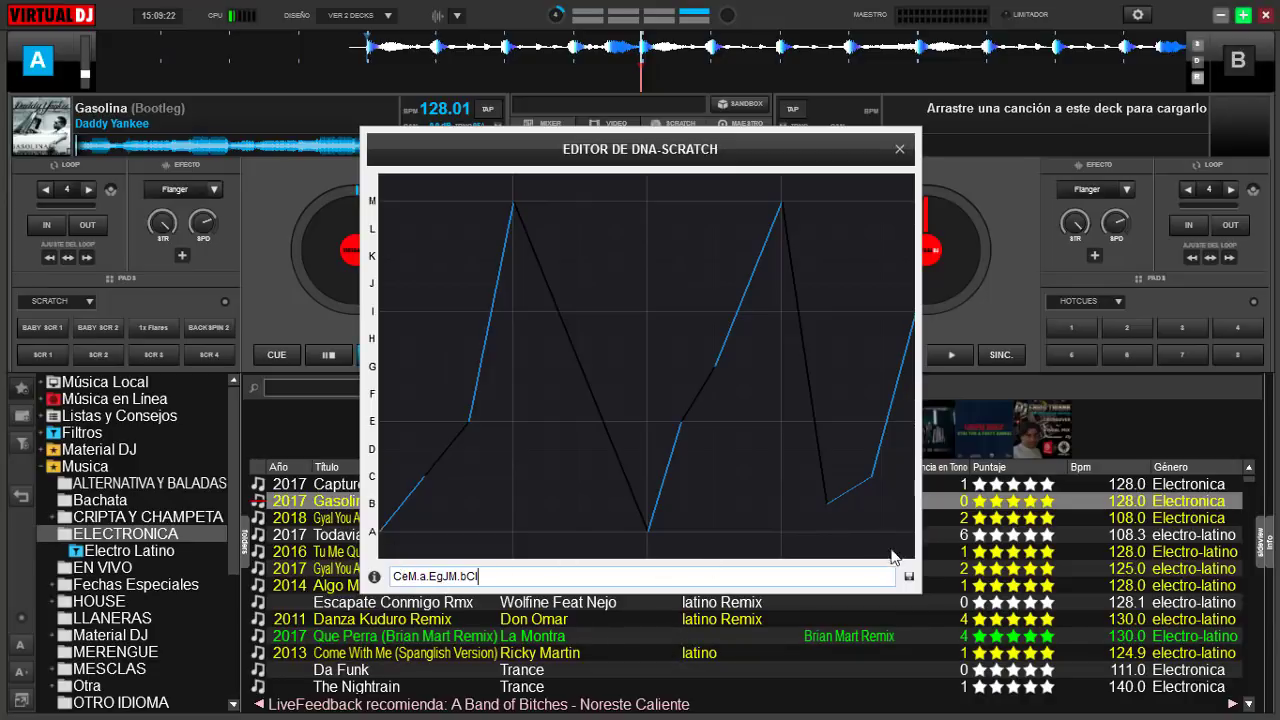
# Save the new scratch pattern to the eighth pad, keeping the pad name SCR 4.
pyautogui.click(910, 578)
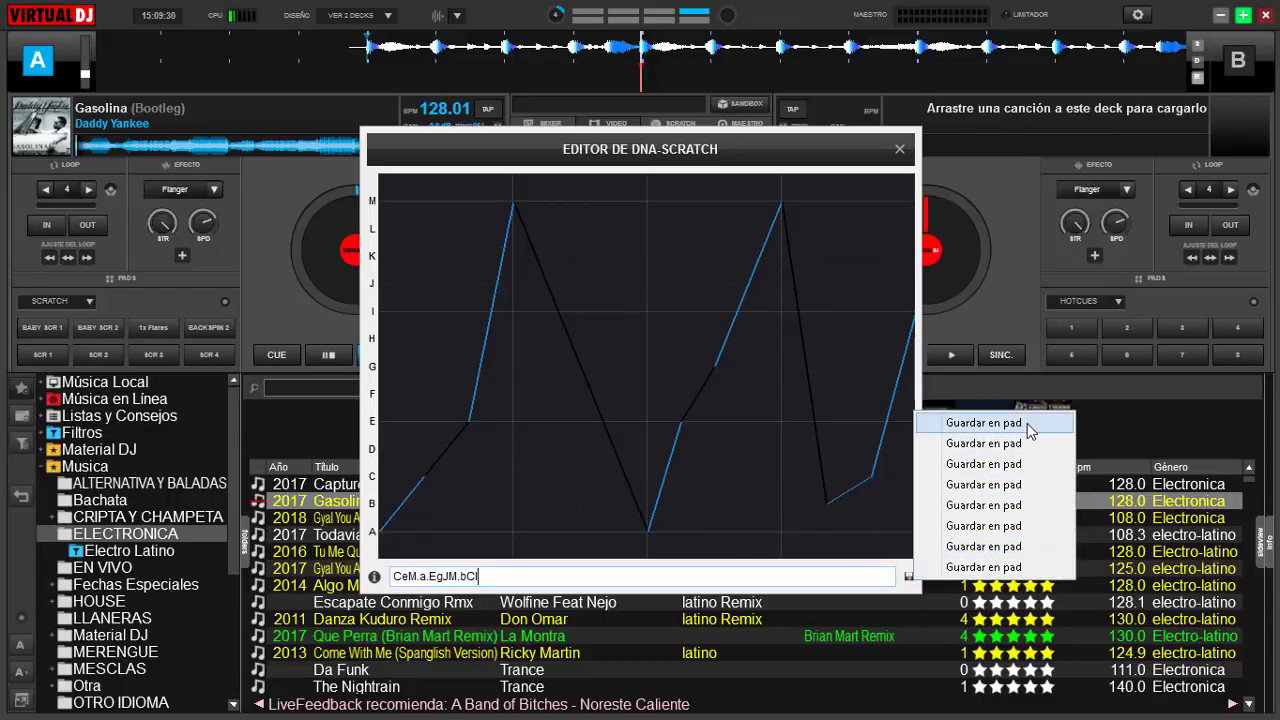
pyautogui.click(1016, 568)
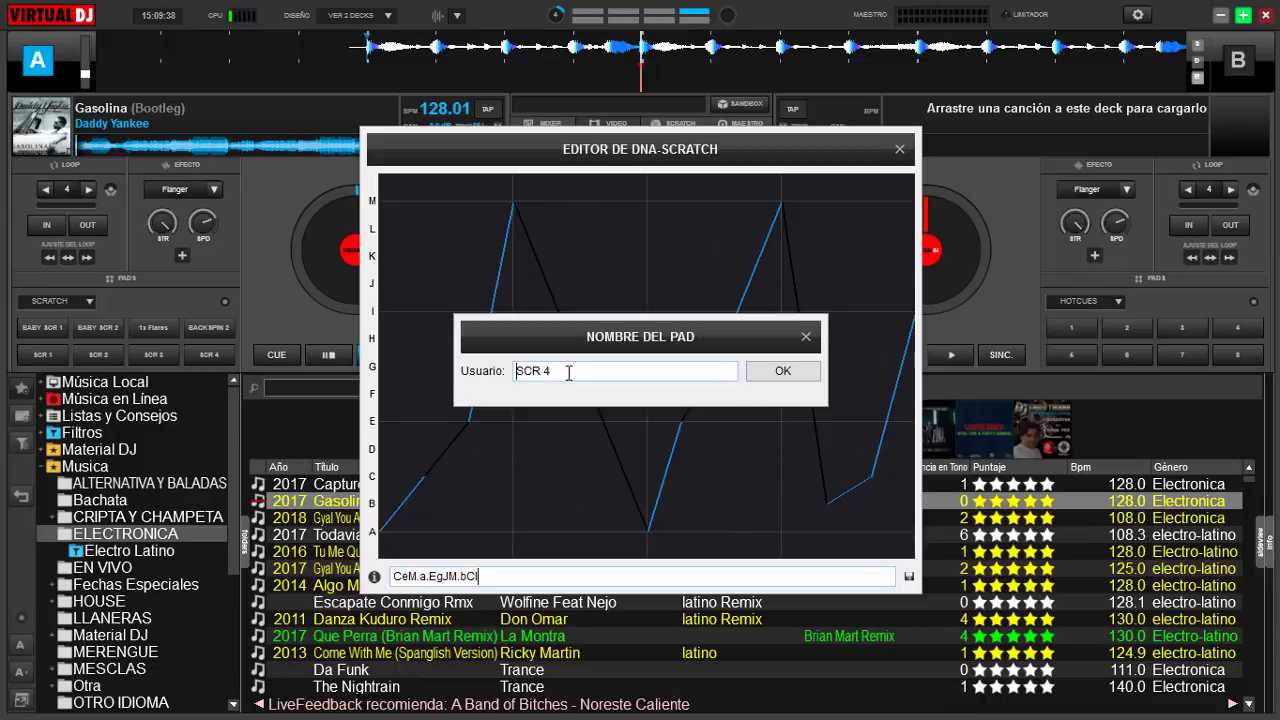
pyautogui.click(783, 378)
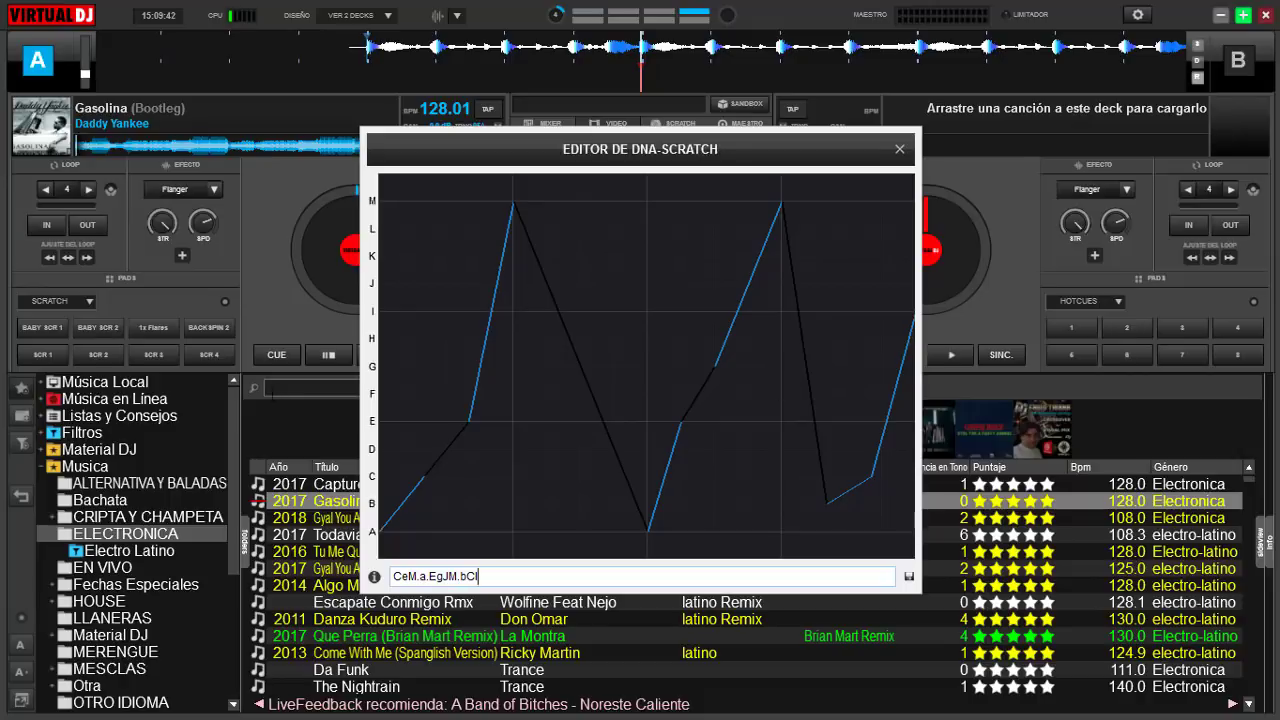
# Test the saved SCR 4 scratch pad on deck A, pausing the track between tries.
pyautogui.click(209, 355)
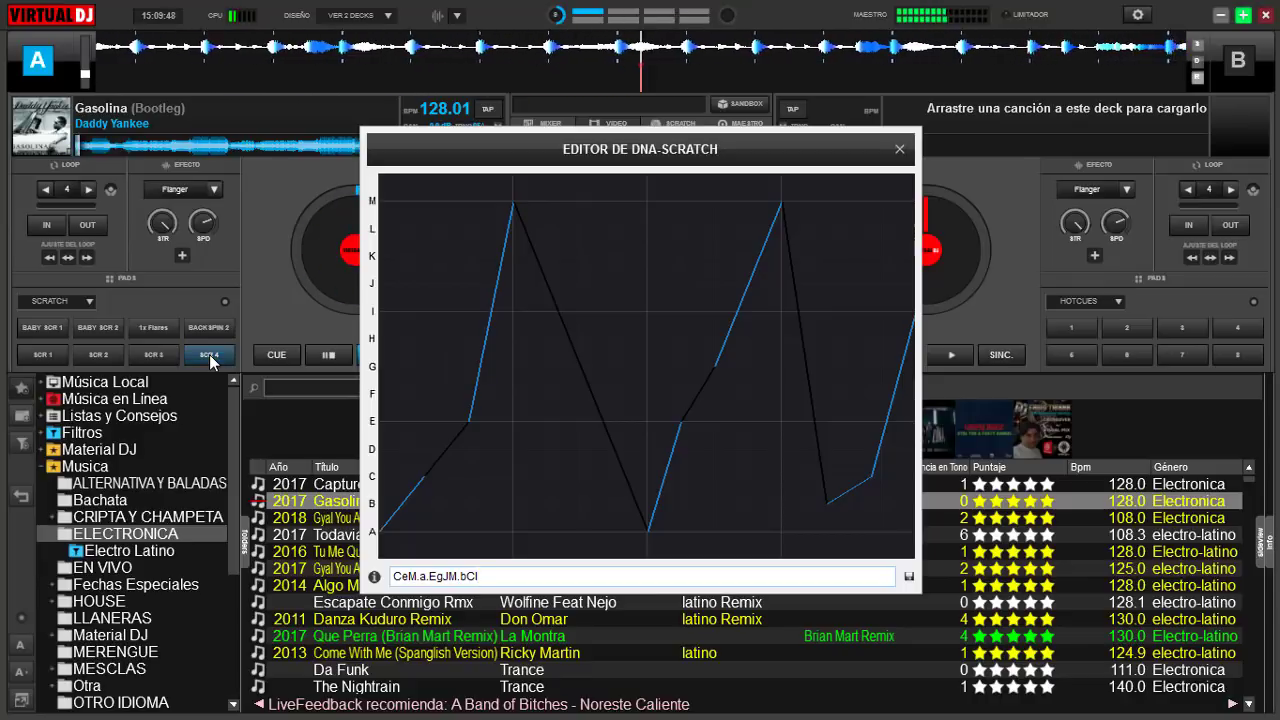
pyautogui.click(333, 356)
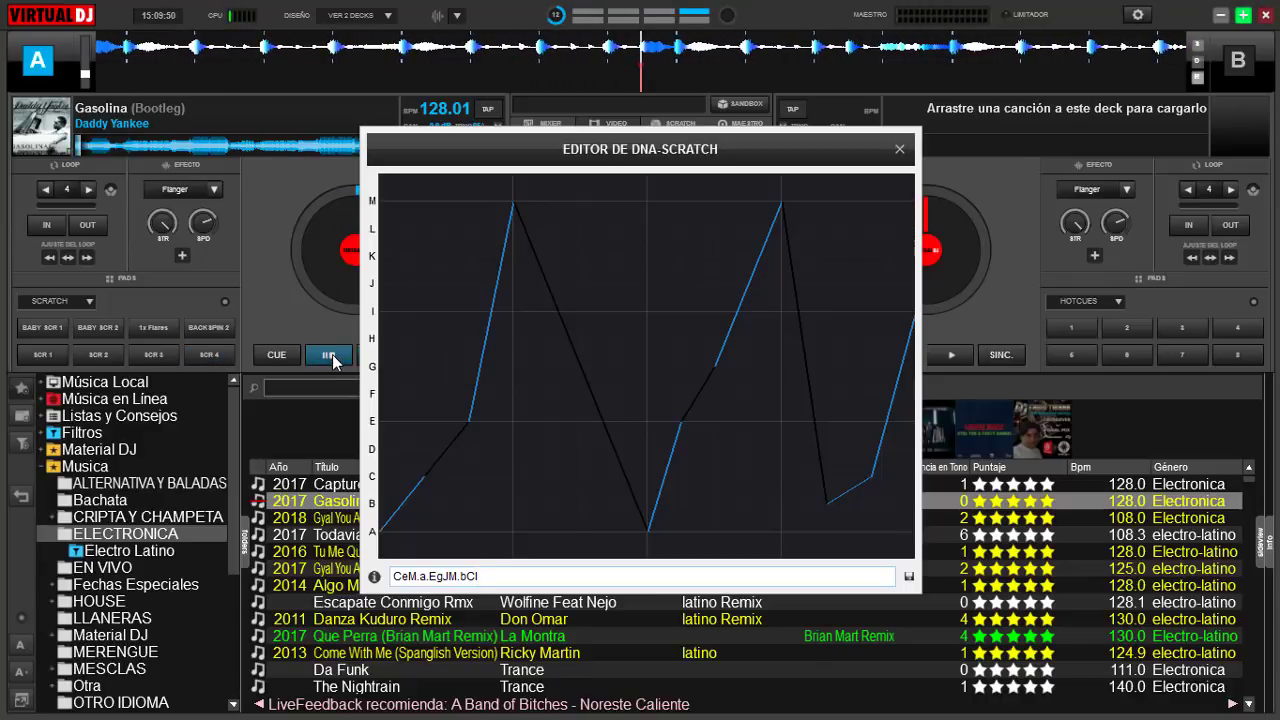
pyautogui.click(333, 356)
pyautogui.click(206, 356)
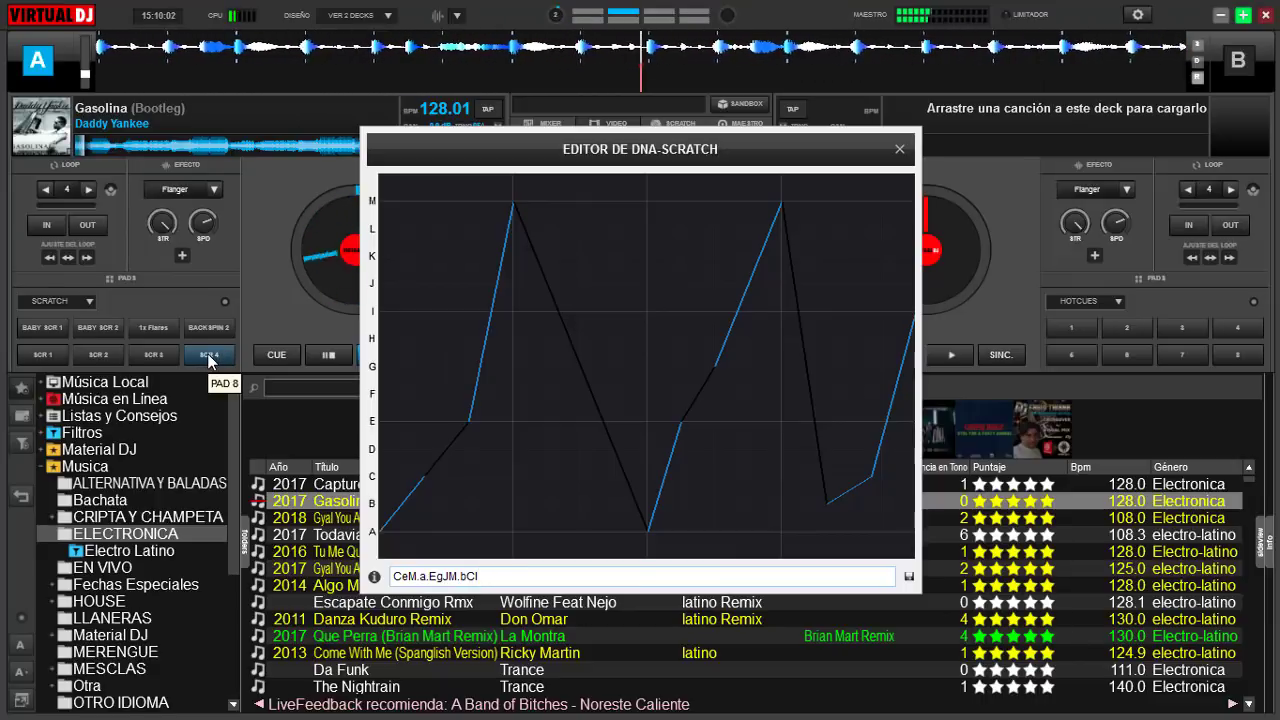
pyautogui.click(209, 356)
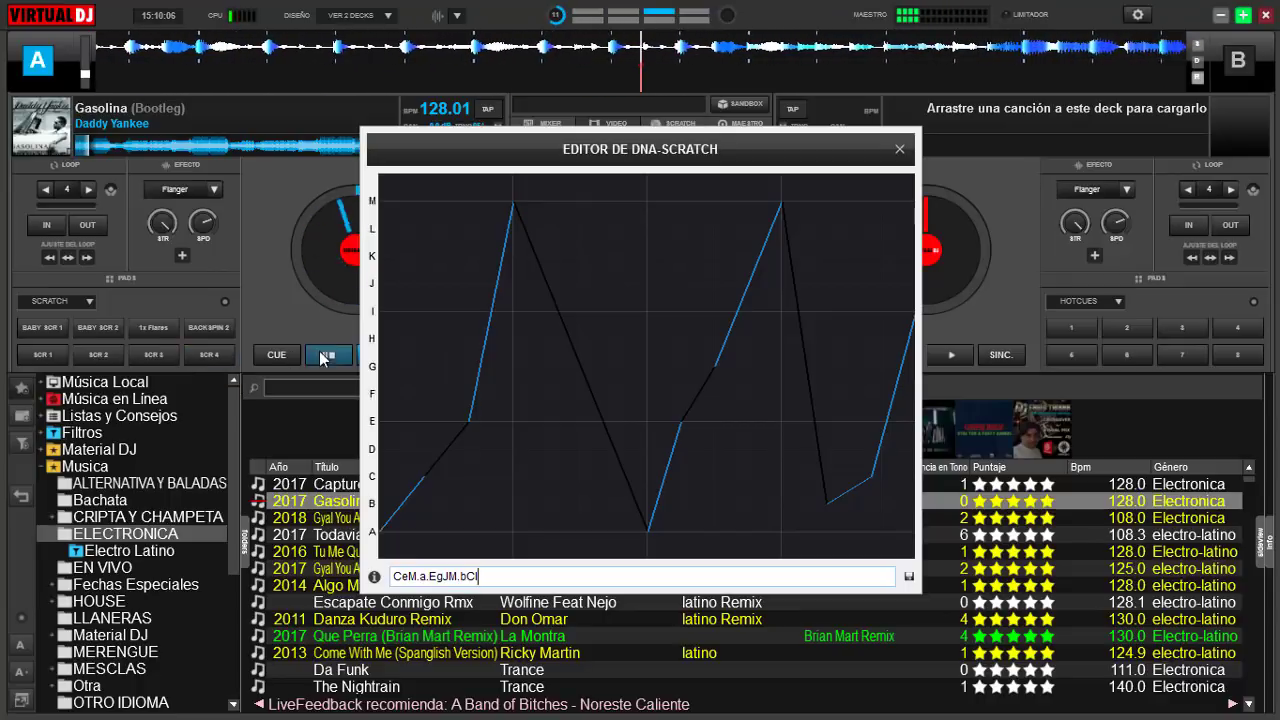
# Try the BACKSPIN 2, 1x Flares and SCR 4 scratch pads on deck A's playing track, then stop playback.
pyautogui.click(211, 327)
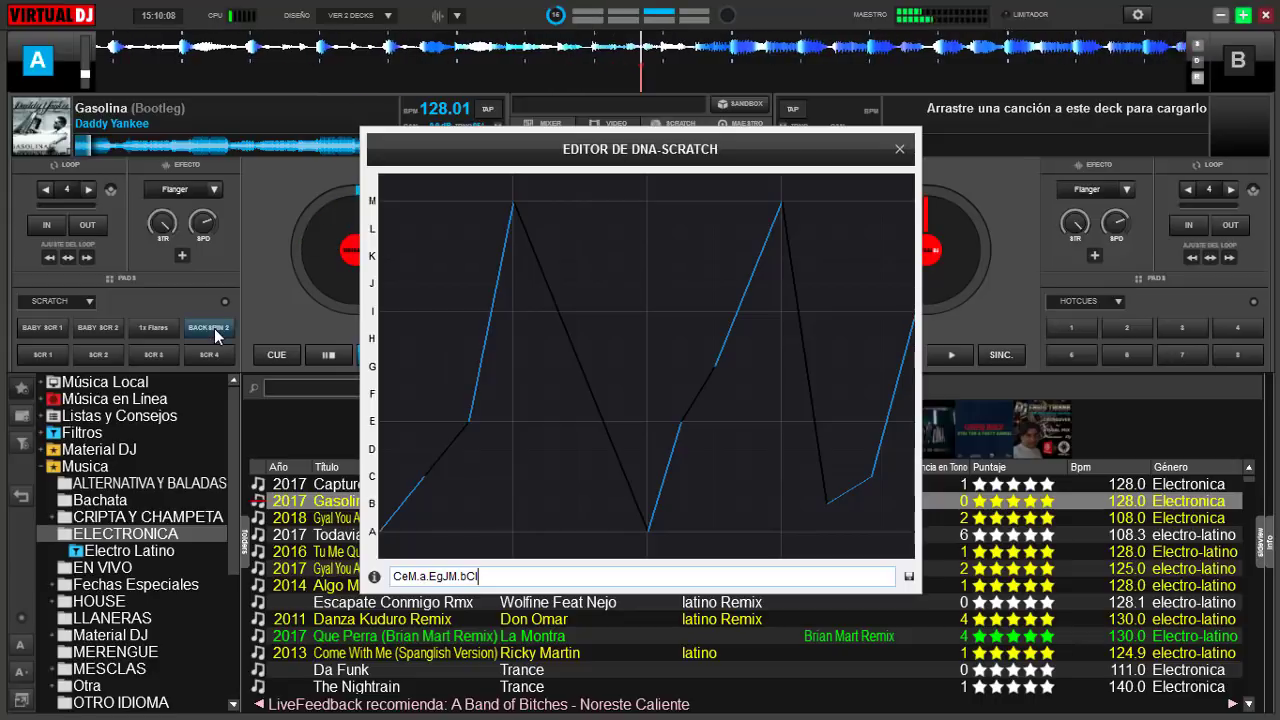
pyautogui.click(213, 330)
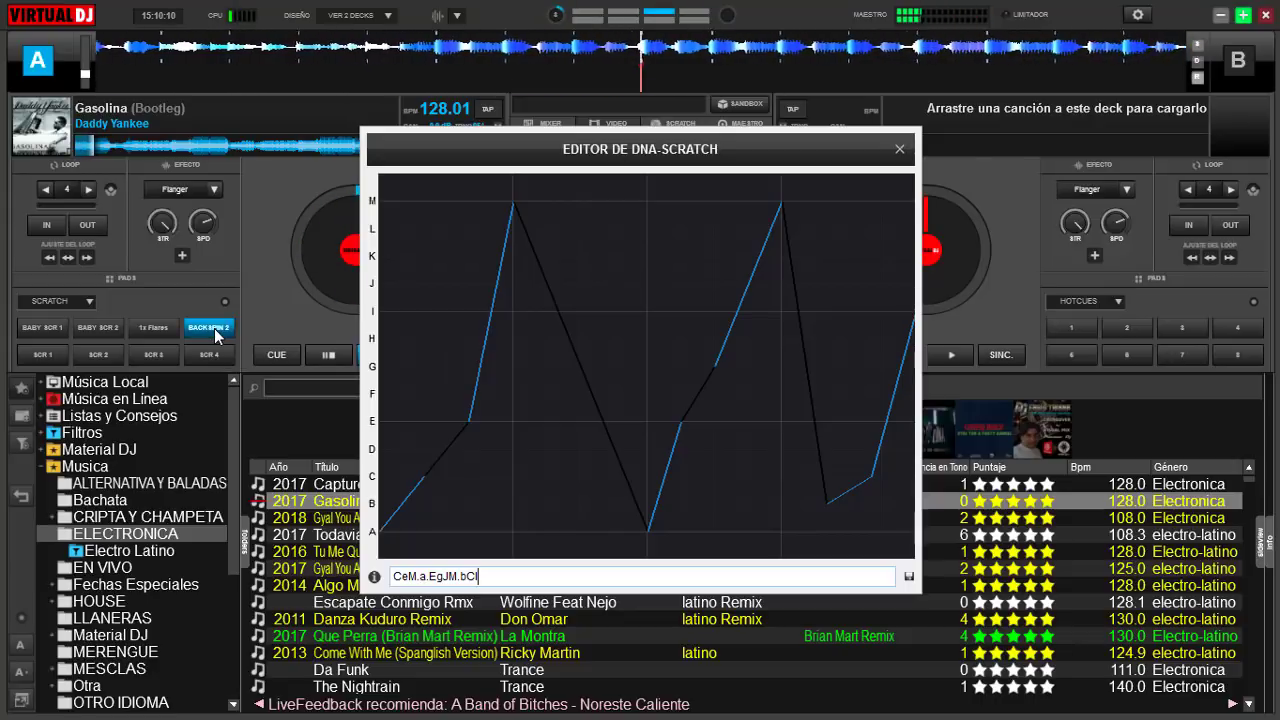
pyautogui.click(149, 330)
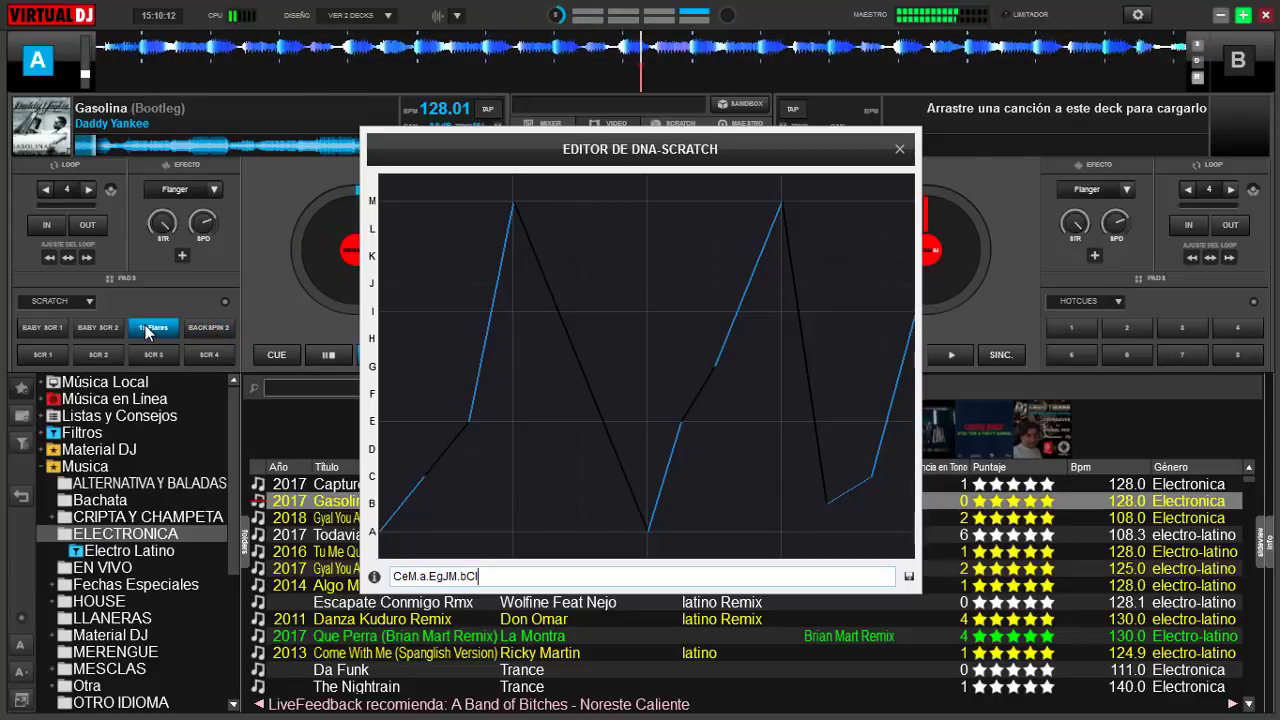
pyautogui.click(207, 355)
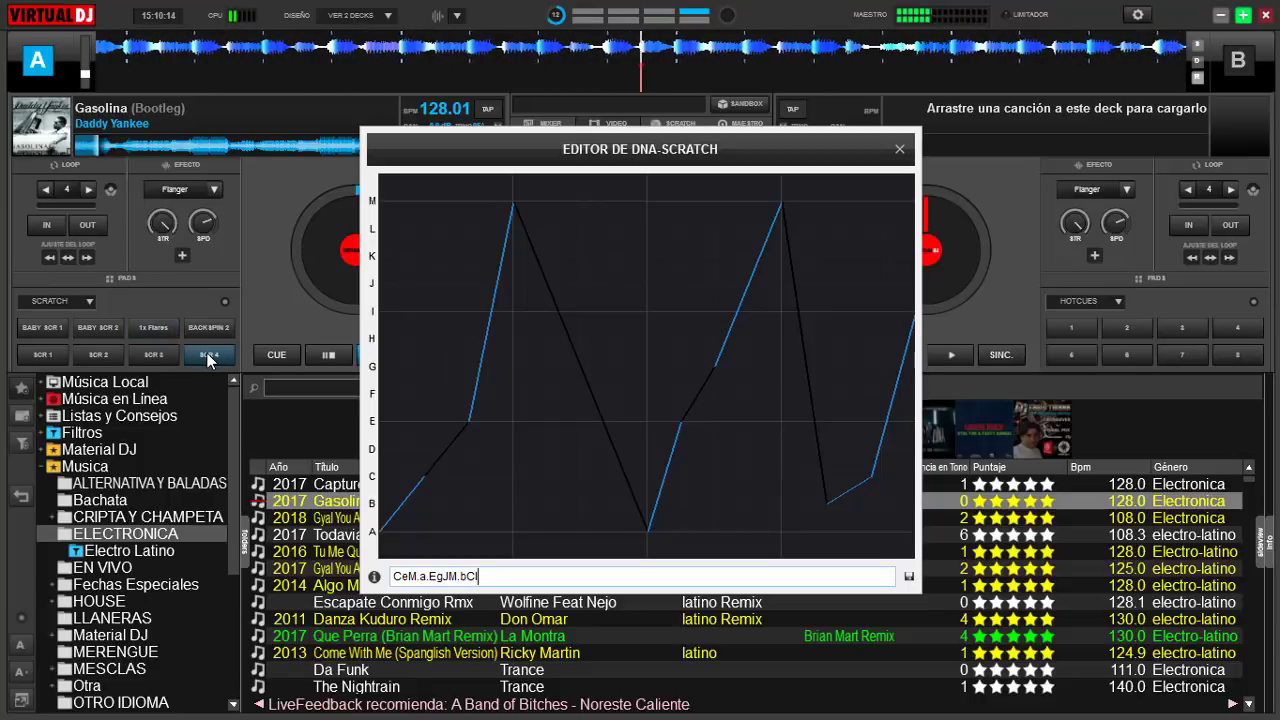
pyautogui.click(330, 356)
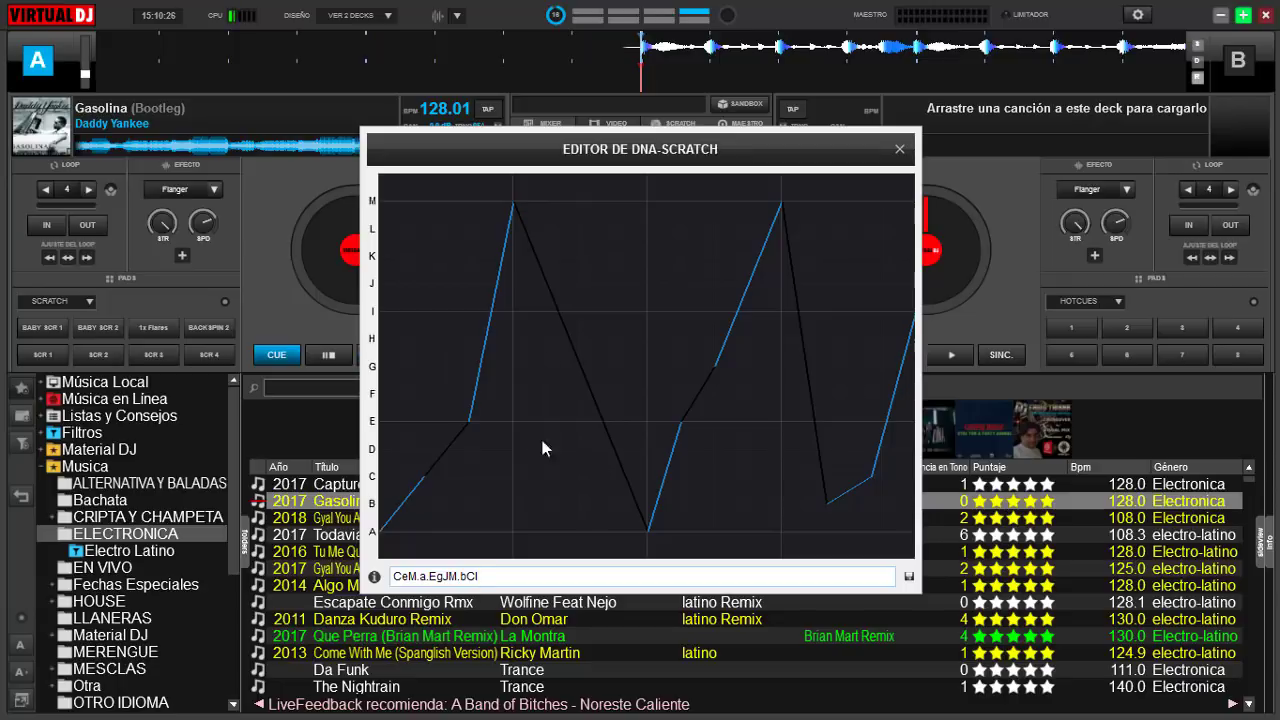
# Clear the existing pattern in the DNA scratch editor and enter EbDea. as the new first section.
pyautogui.press('BackSpace')
pyautogui.press('BackSpace')
pyautogui.press('BackSpace')
pyautogui.press('BackSpace')
pyautogui.press('BackSpace')
pyautogui.press('BackSpace')
pyautogui.press('BackSpace')
pyautogui.press('BackSpace')
pyautogui.press('BackSpace')
pyautogui.press('BackSpace')
pyautogui.press('BackSpace')
pyautogui.press('BackSpace')
pyautogui.press('BackSpace')
pyautogui.press('BackSpace')
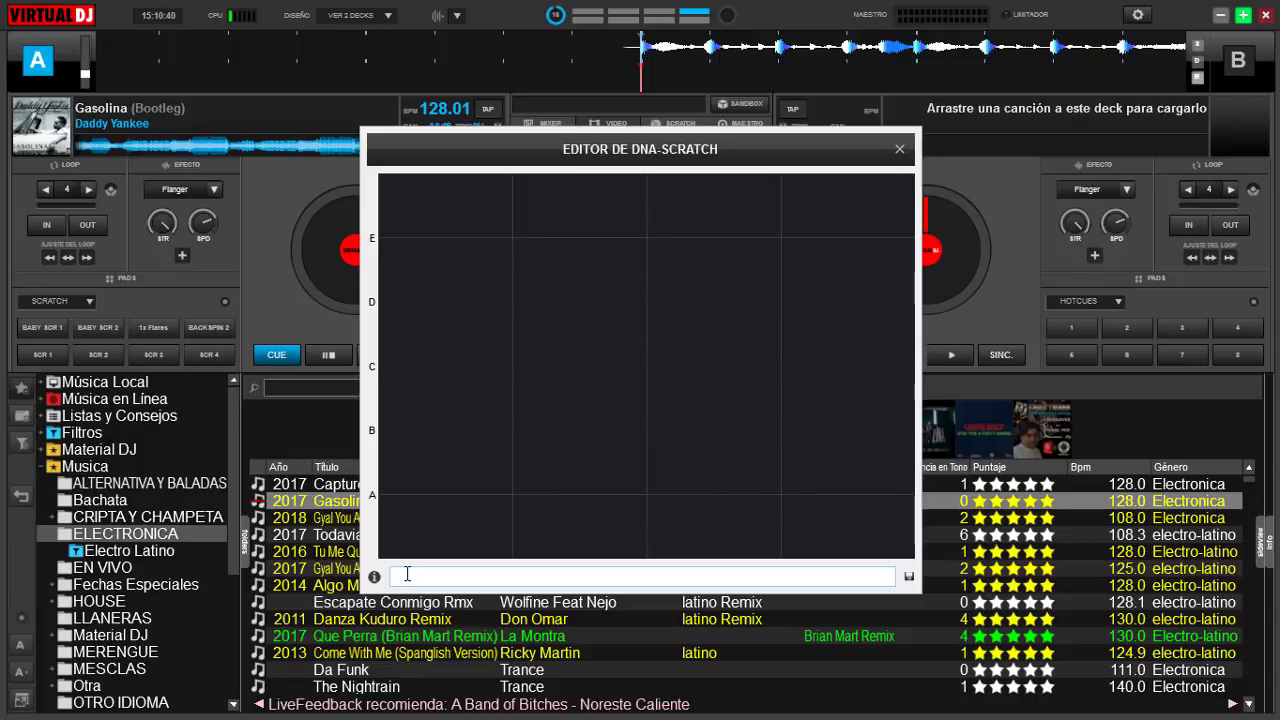
pyautogui.write('E')
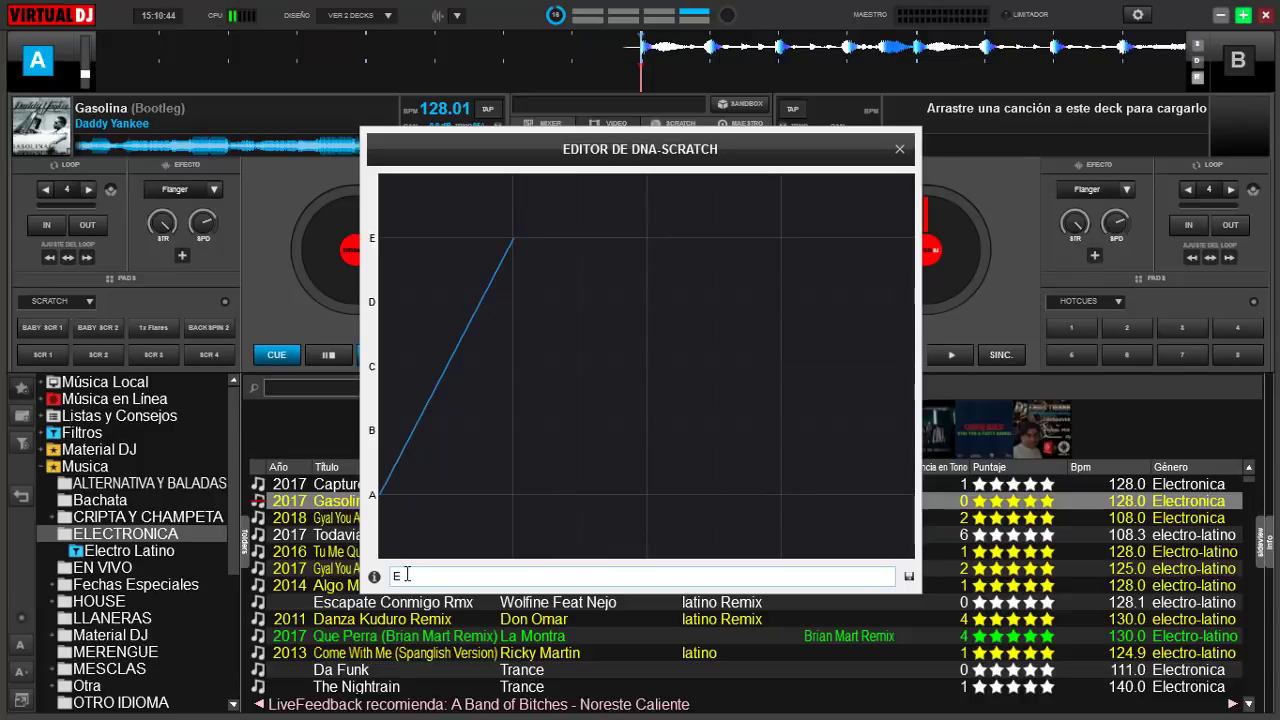
pyautogui.write('B')
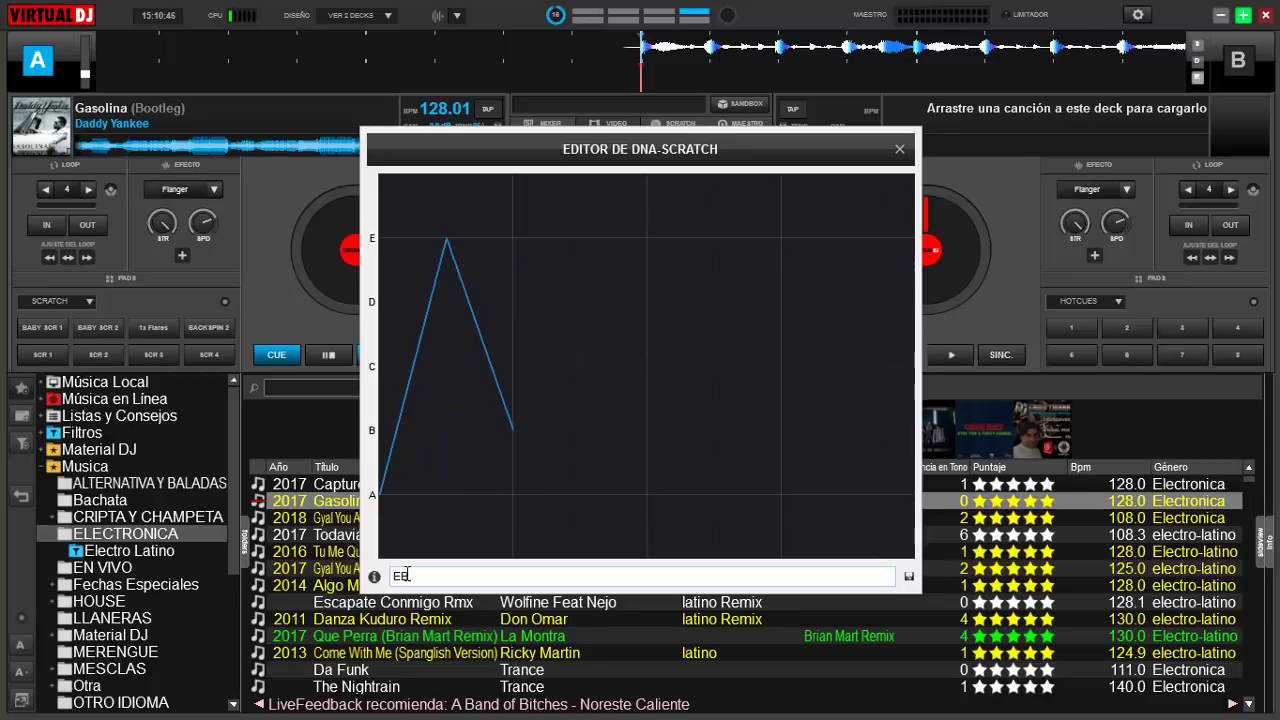
pyautogui.press('BackSpace')
pyautogui.write('b')
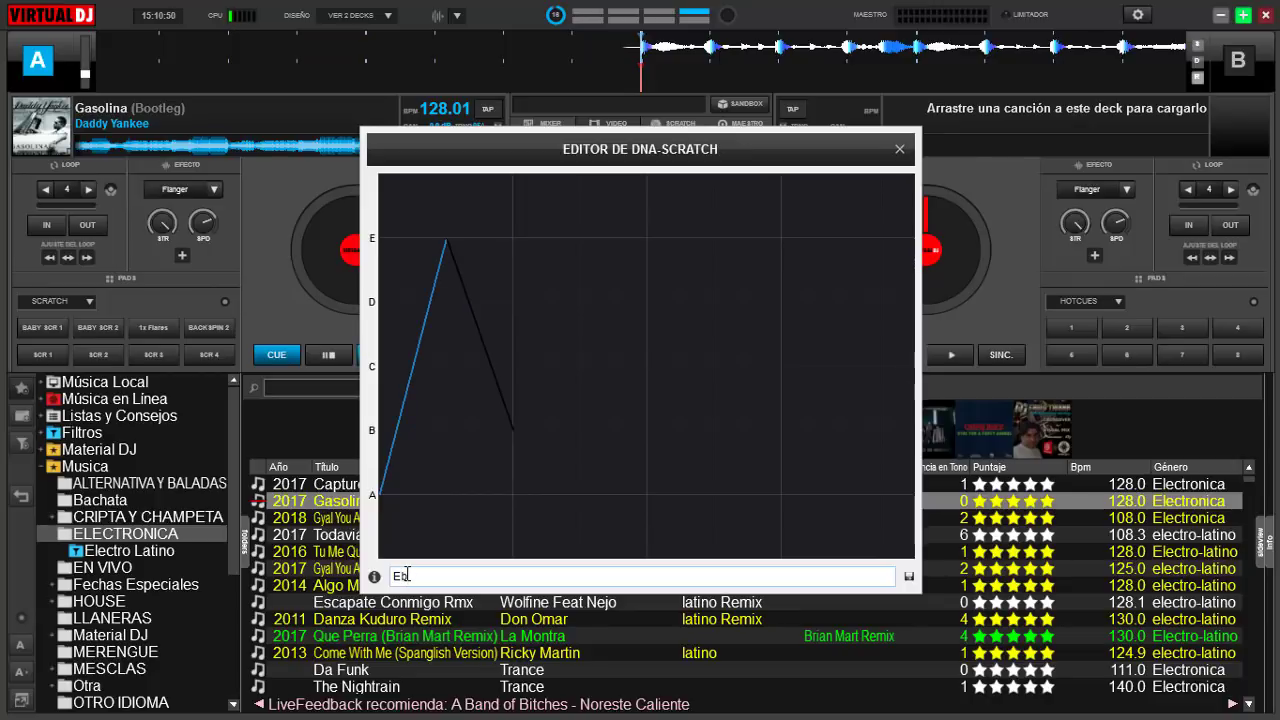
pyautogui.write('D')
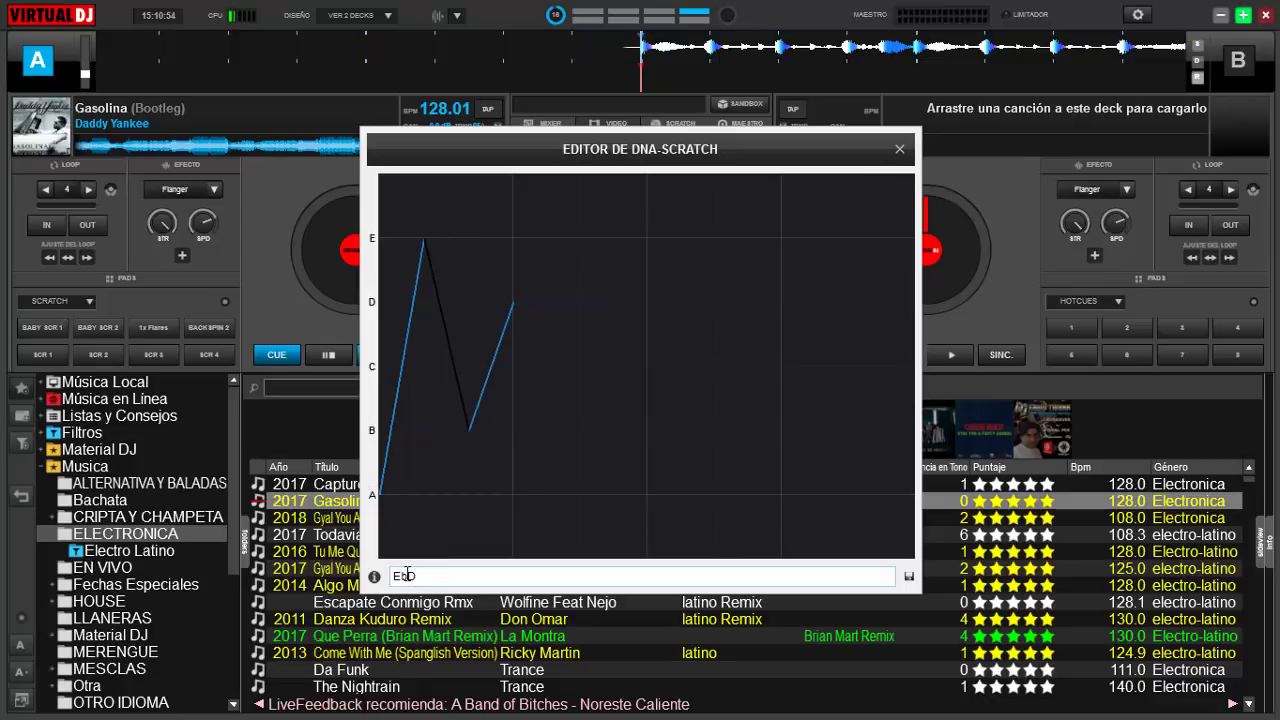
pyautogui.write('e')
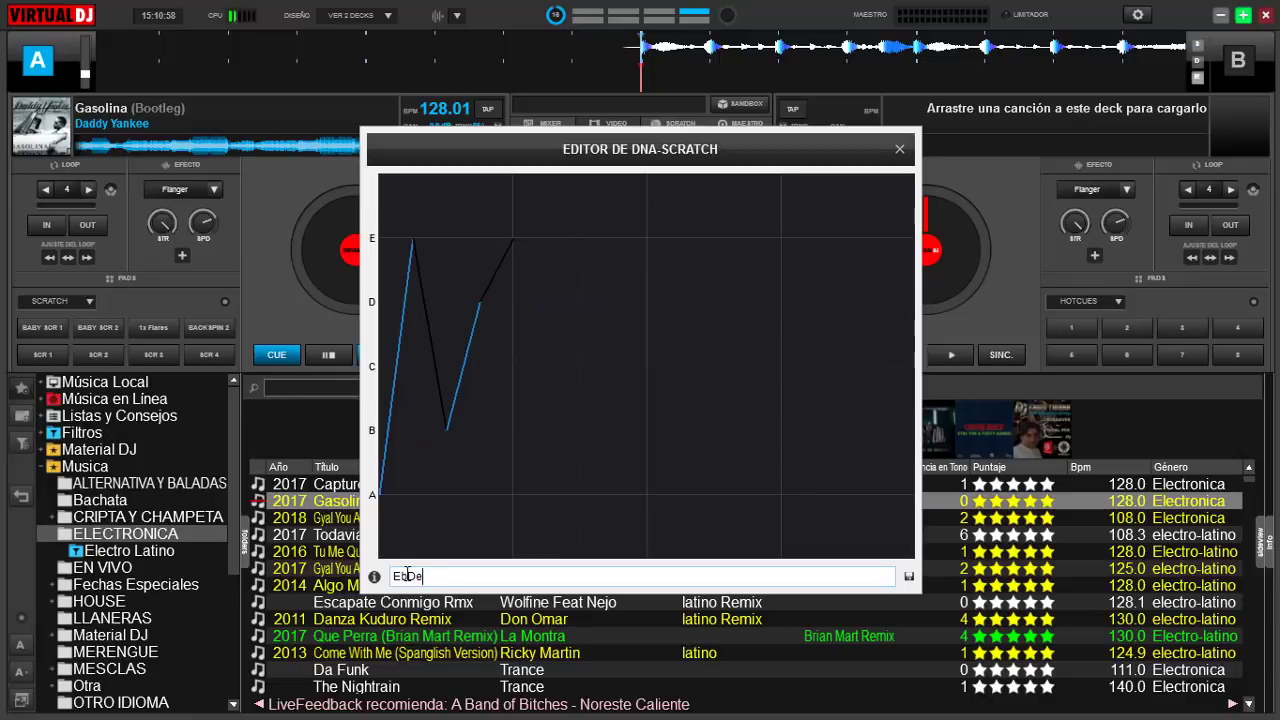
pyautogui.write('a.')
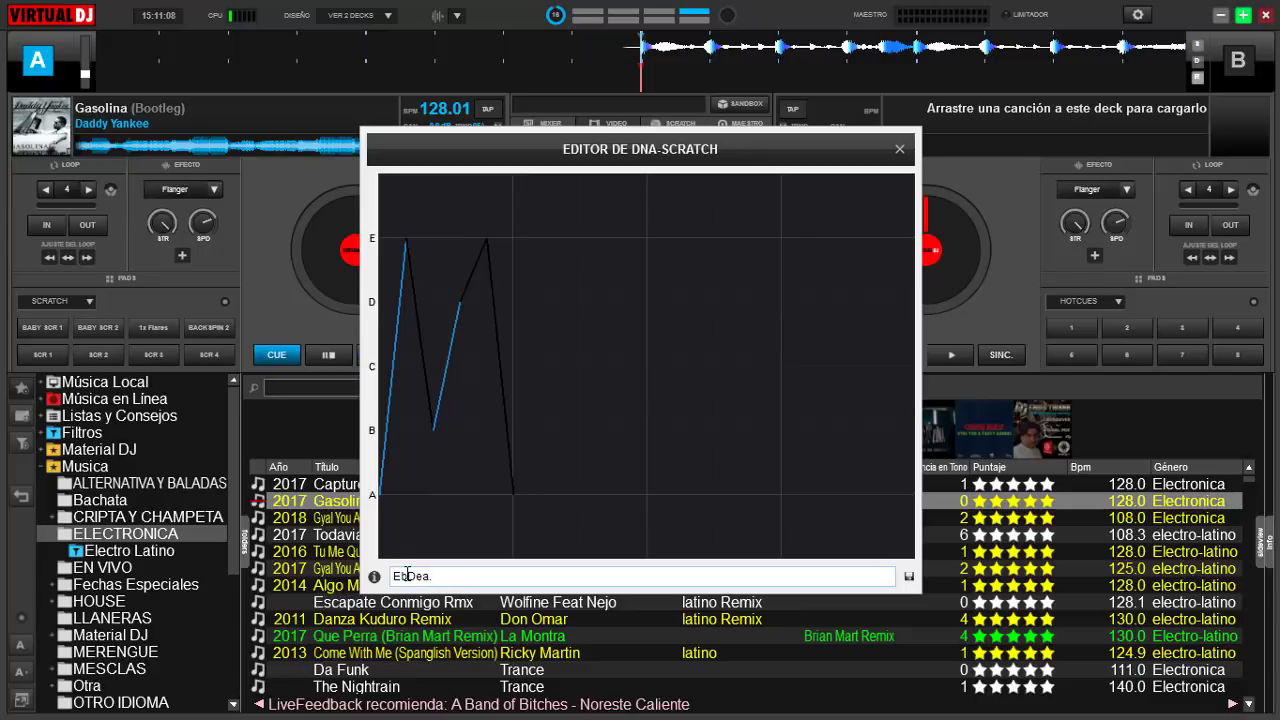
# Extend the scratch pattern with a second section, DeAEA, making the full code EbDea.DeAEA.
pyautogui.write(' D')
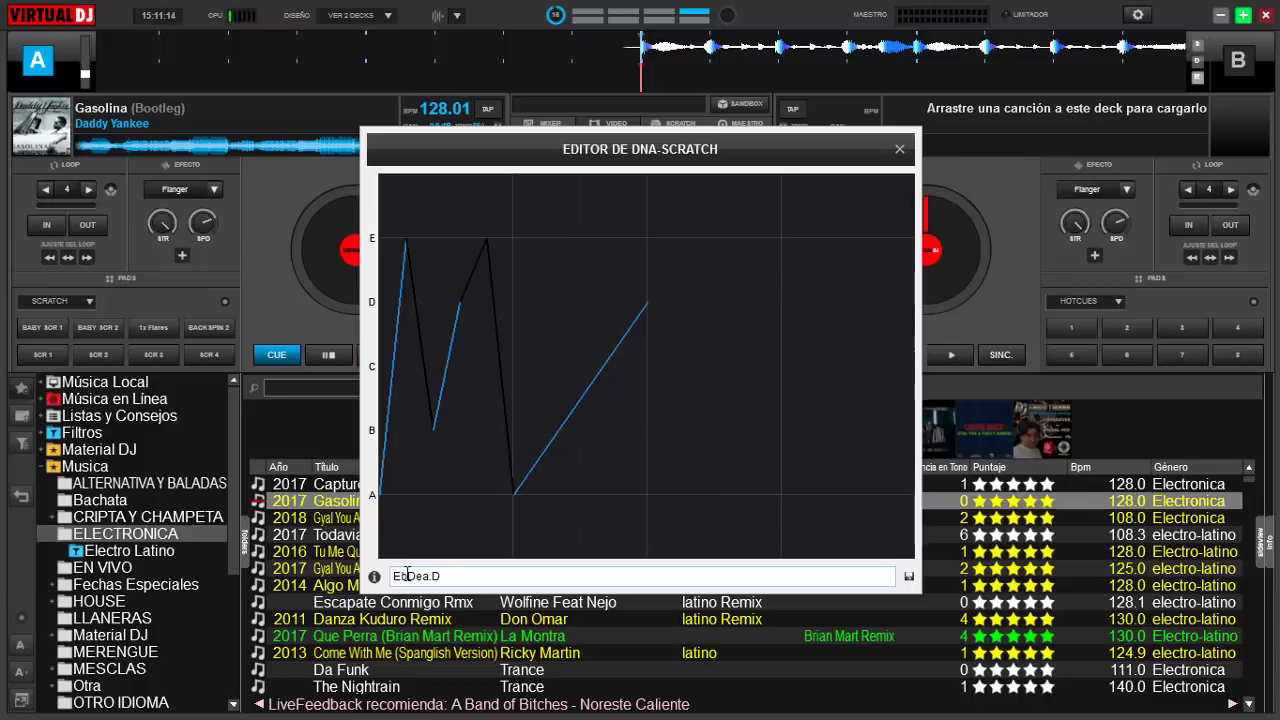
pyautogui.write('e')
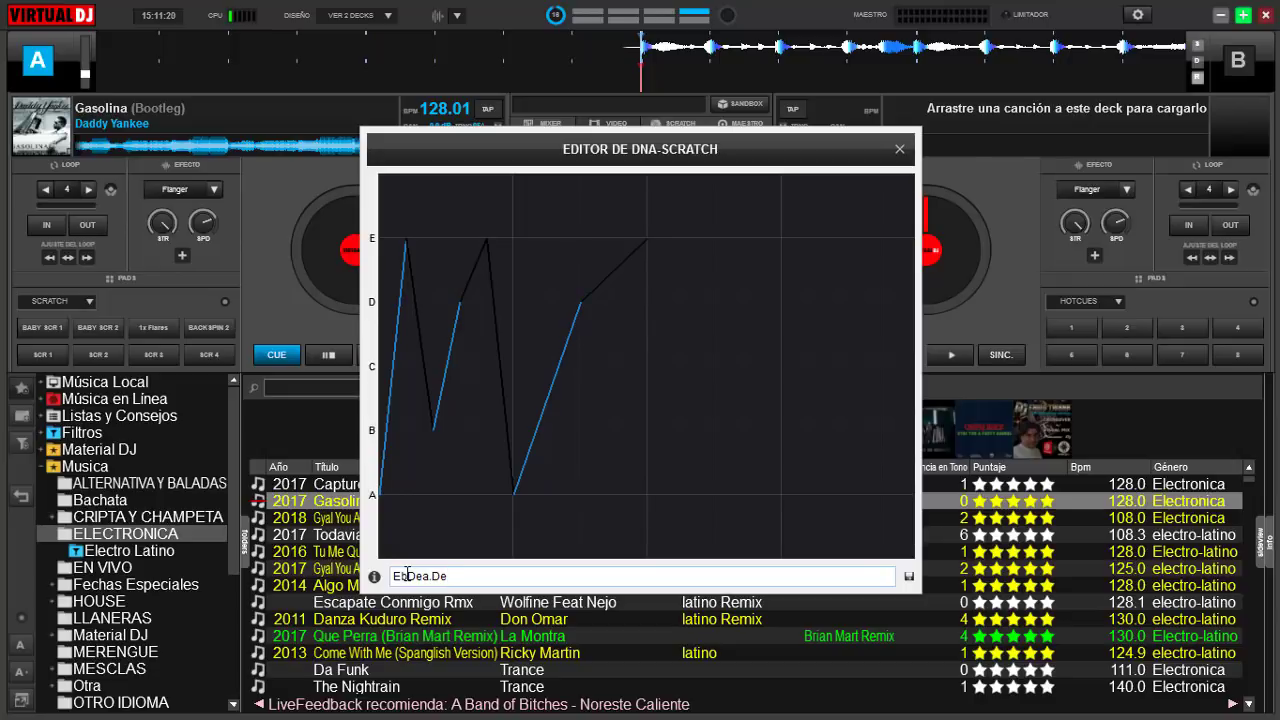
pyautogui.write('A')
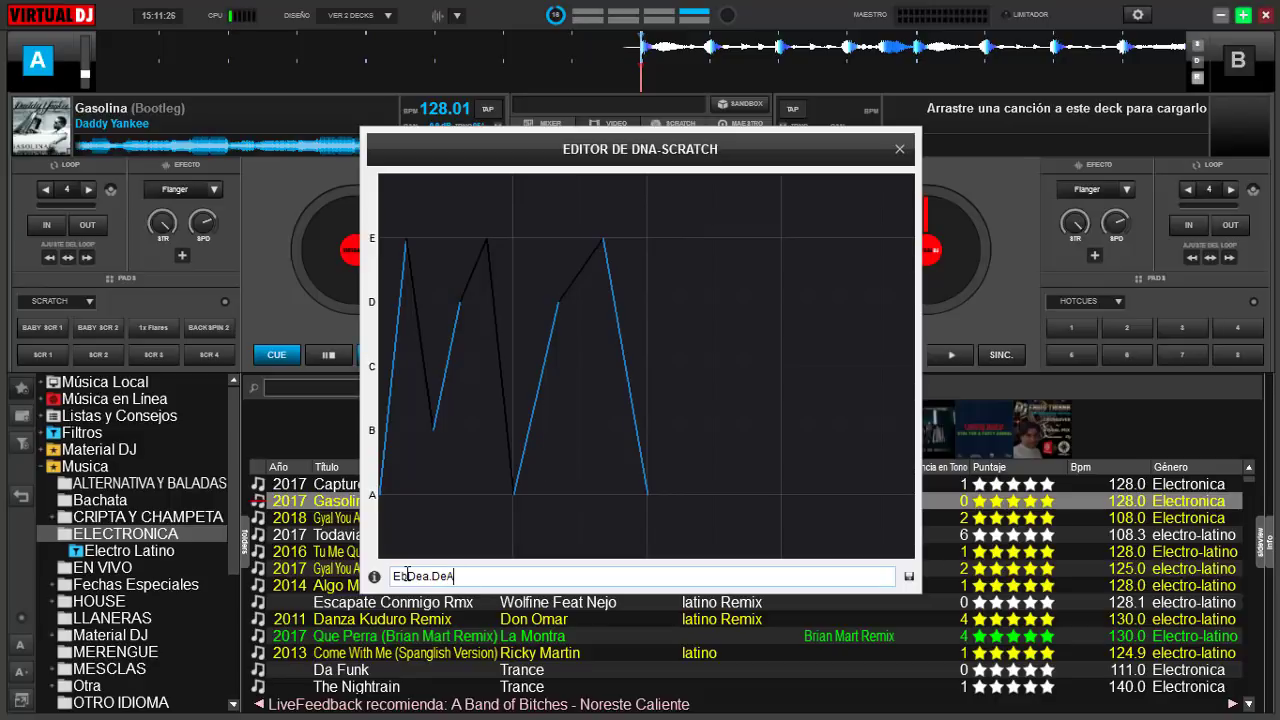
pyautogui.write('E')
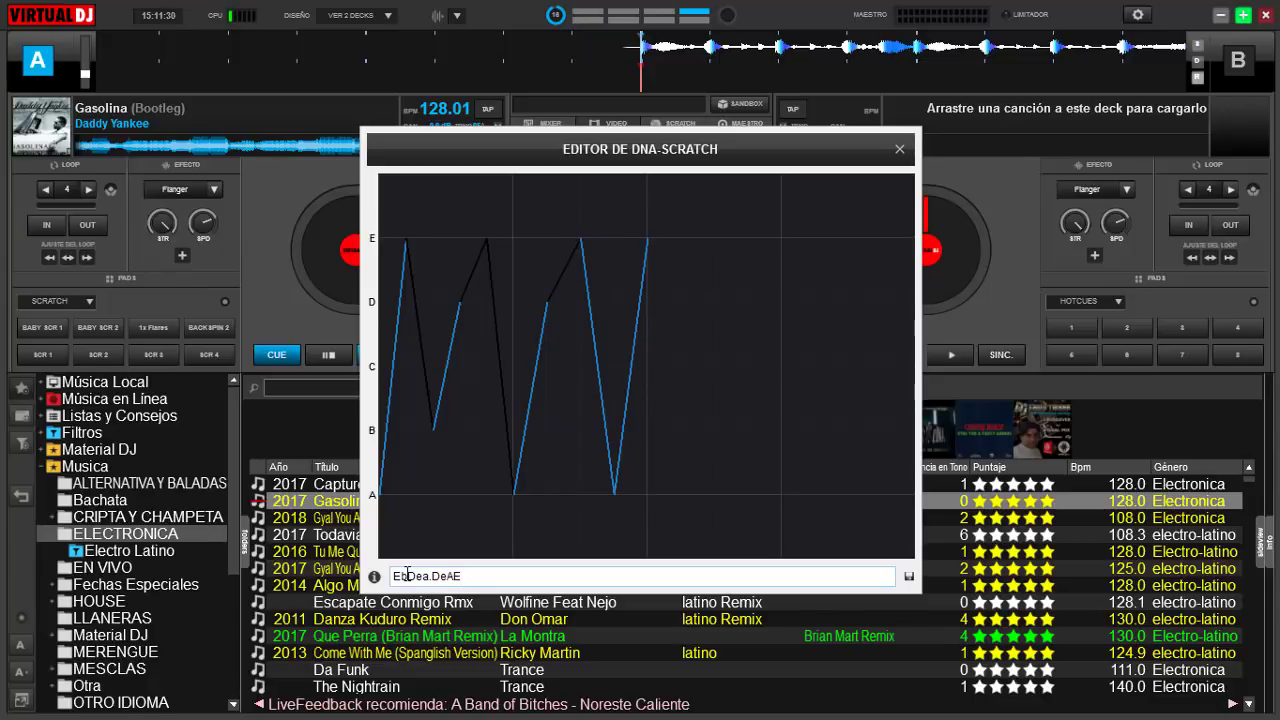
pyautogui.write('A')
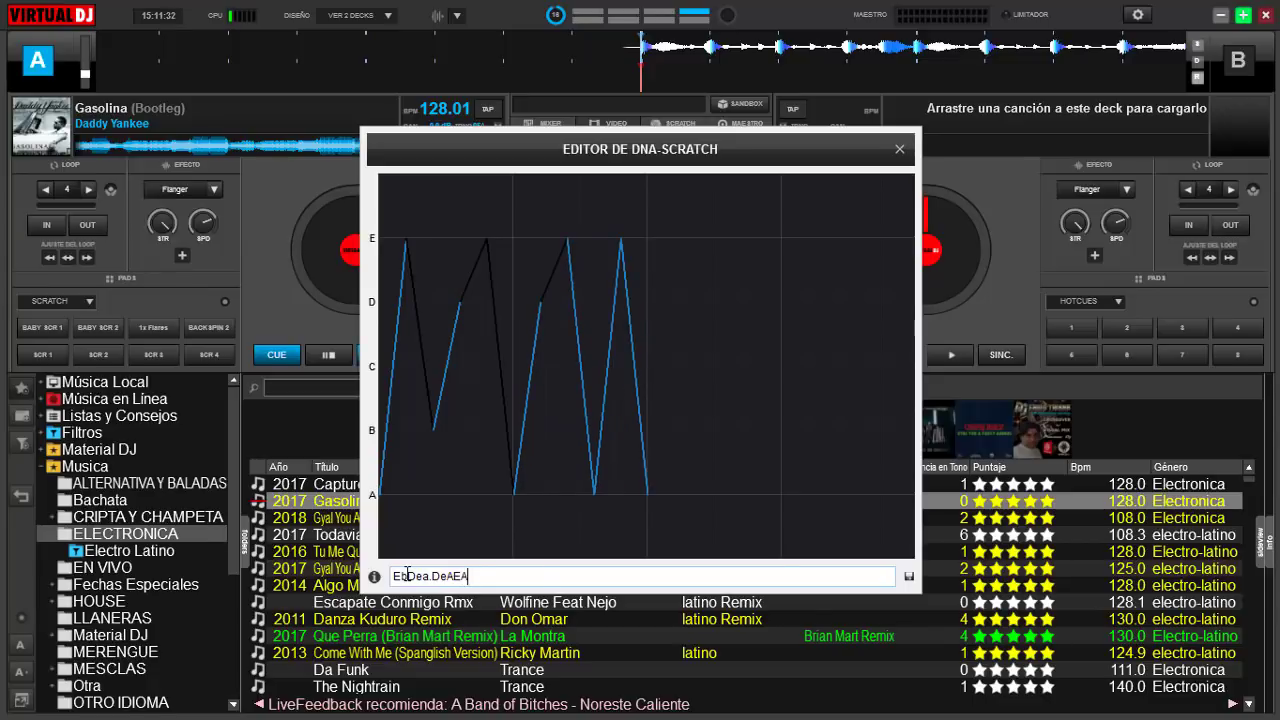
# Save the EbDea.DeAEA pattern to the eighth pad, keeping the pad name SCR 4.
pyautogui.click(909, 577)
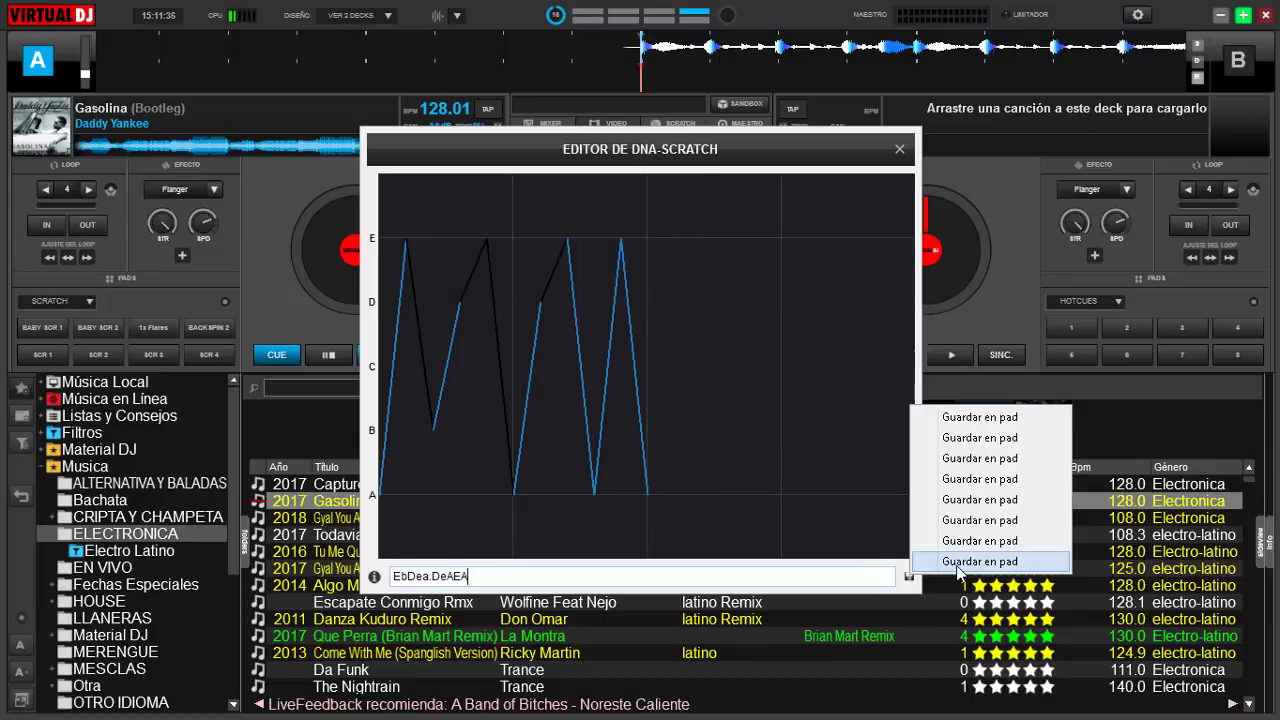
pyautogui.click(958, 565)
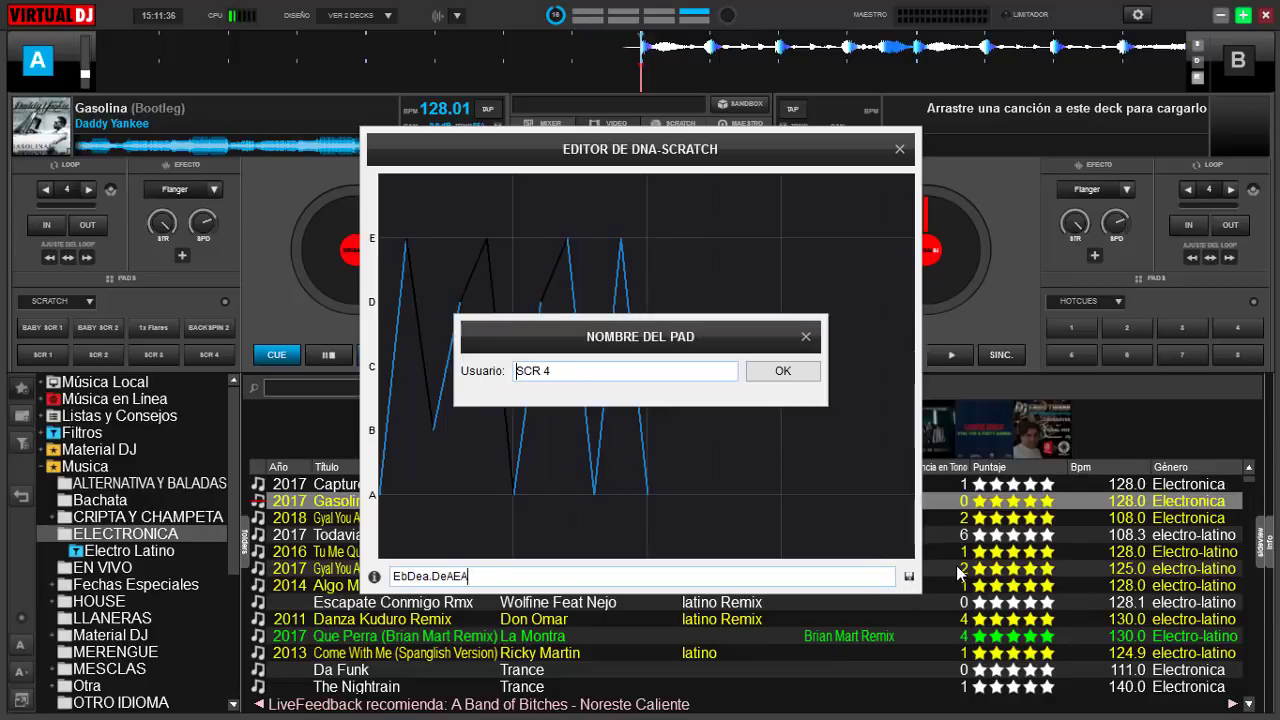
pyautogui.click(782, 372)
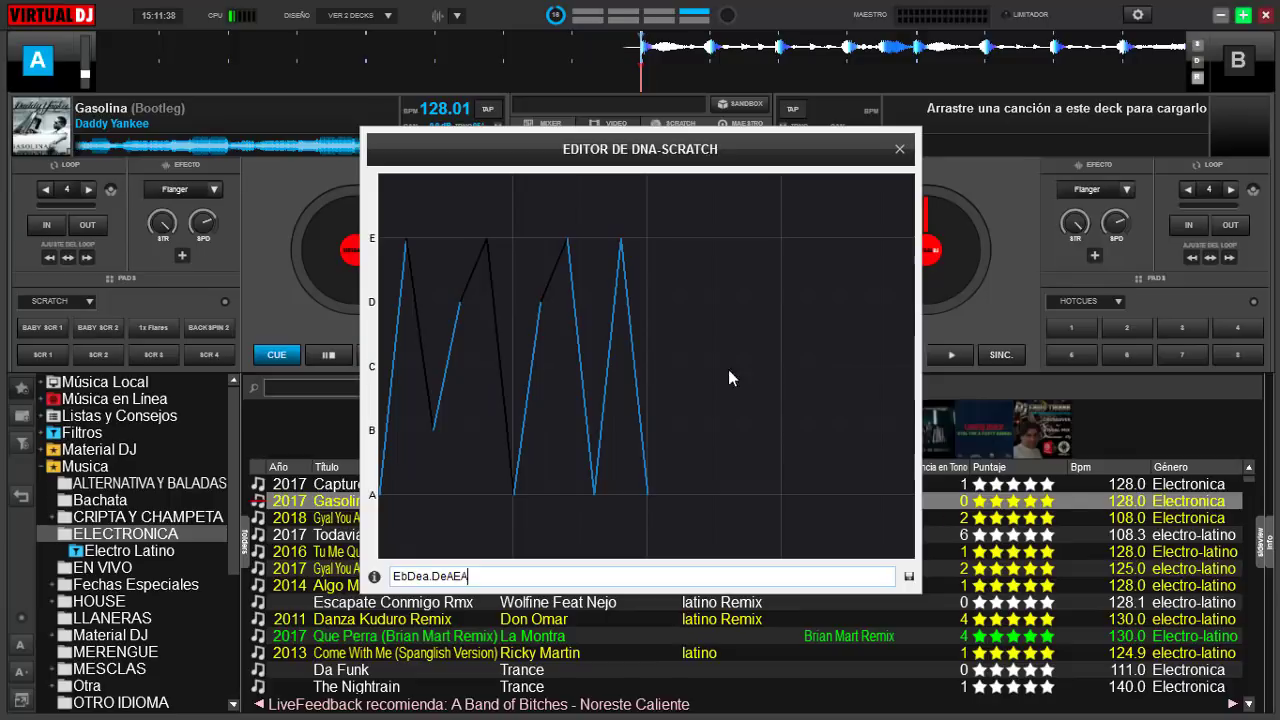
# Trigger the updated SCR 4 pad on deck A and close the DNA scratch editor.
pyautogui.click(210, 356)
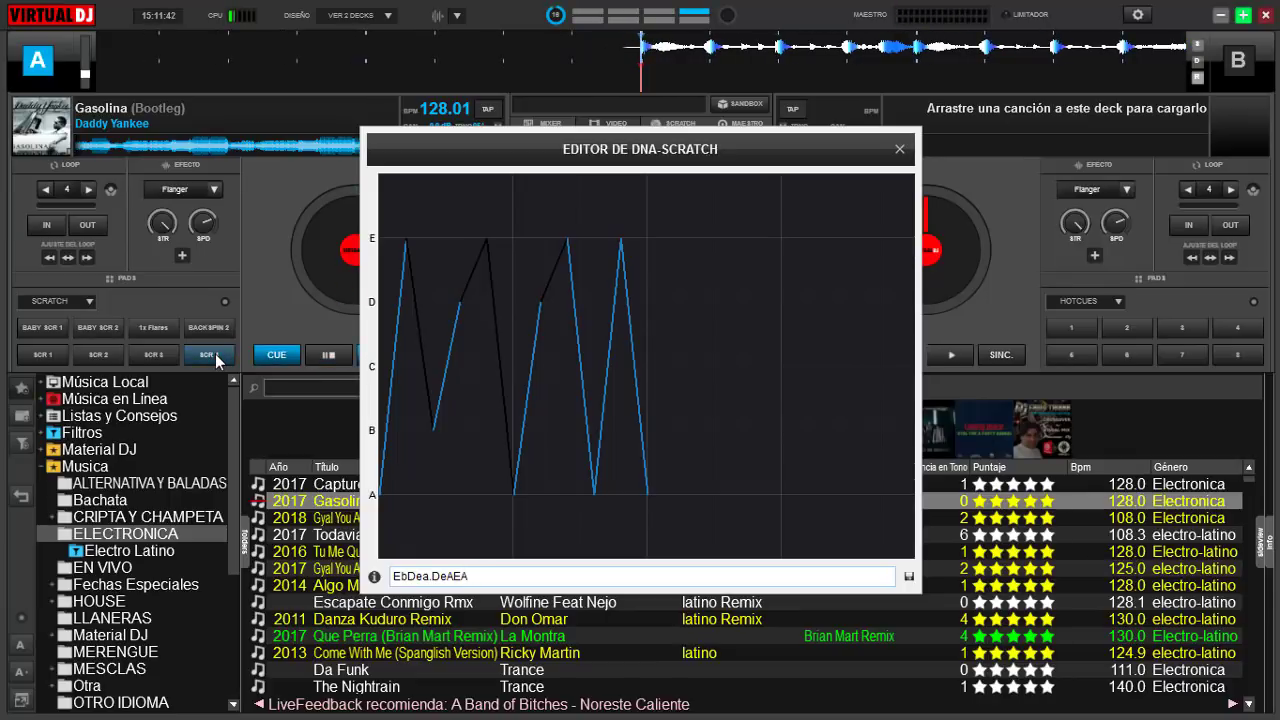
pyautogui.click(213, 362)
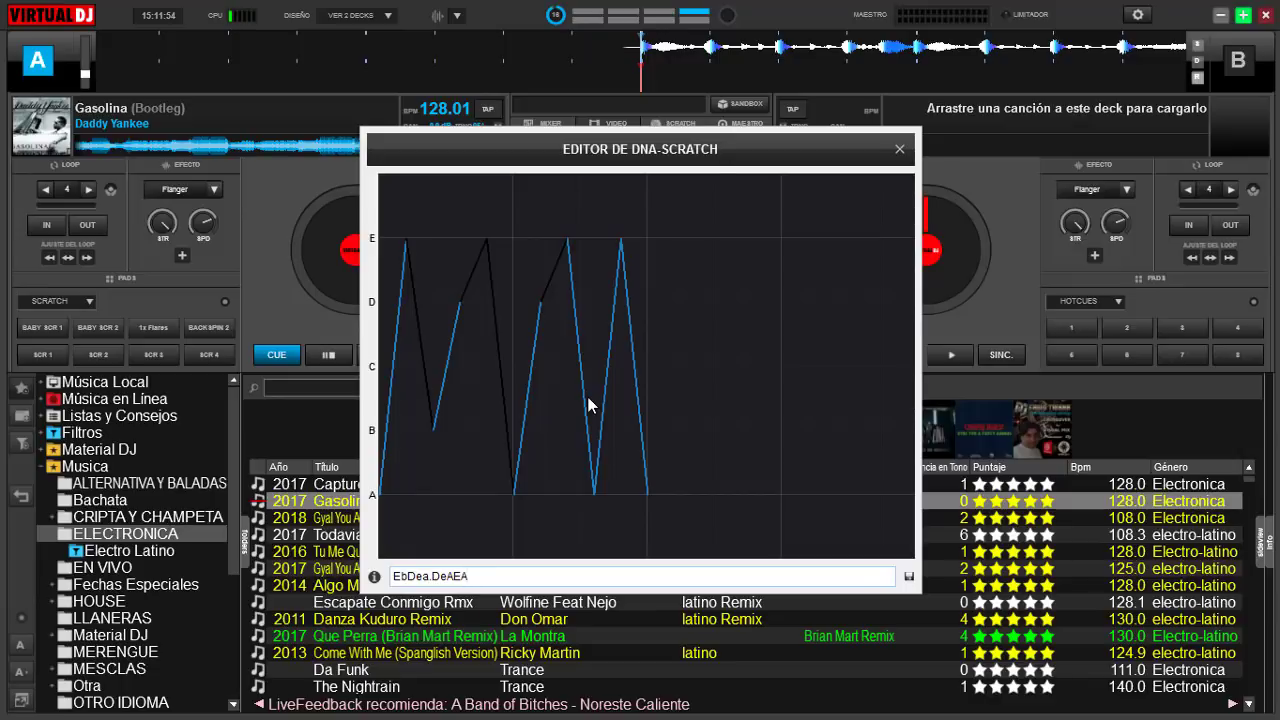
pyautogui.click(899, 152)
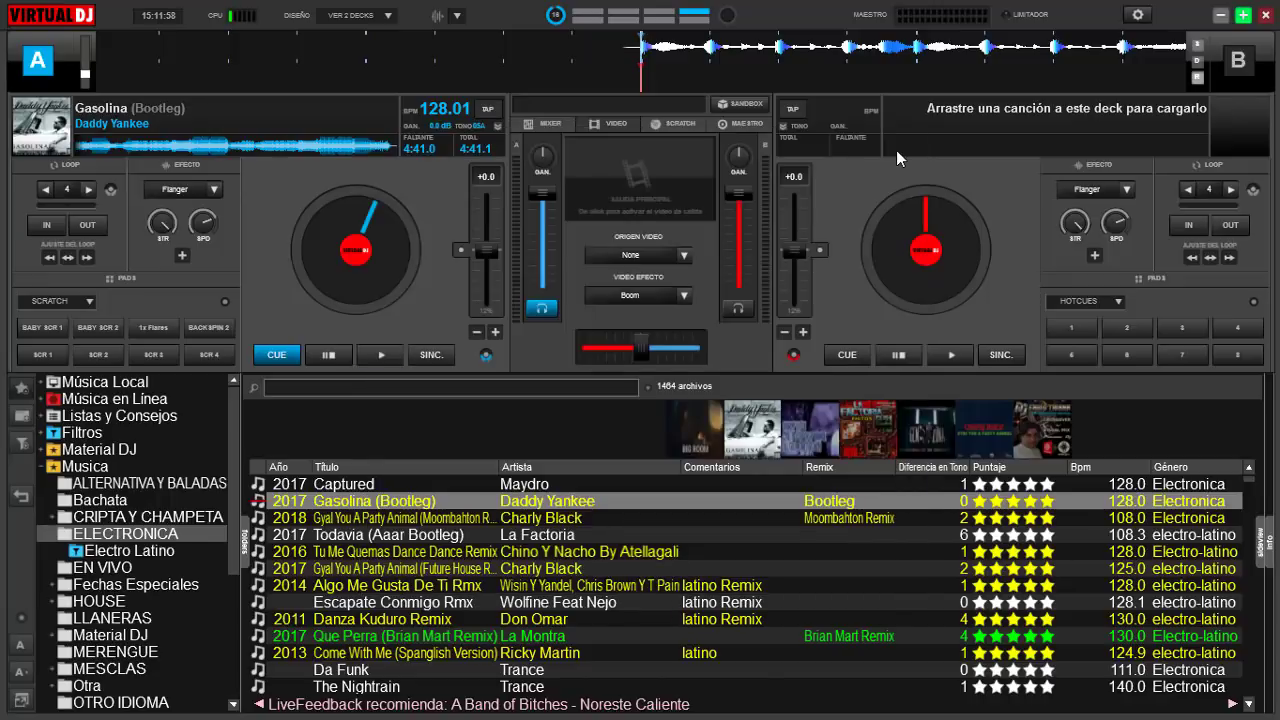